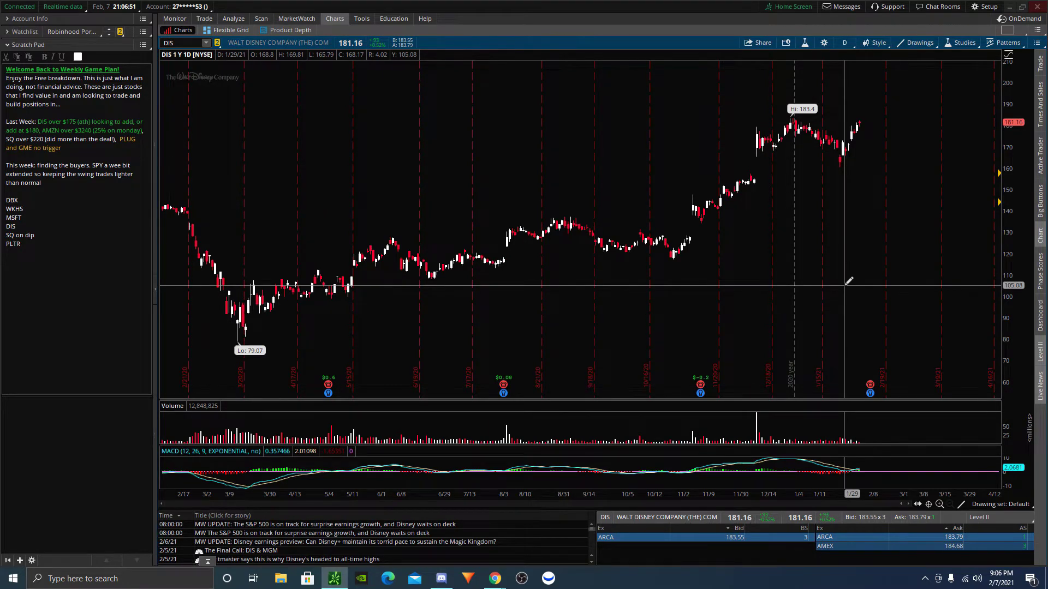
- Draw a falling channel of two trendlines from the 183.4 high on the DIS chart
click(791, 116)
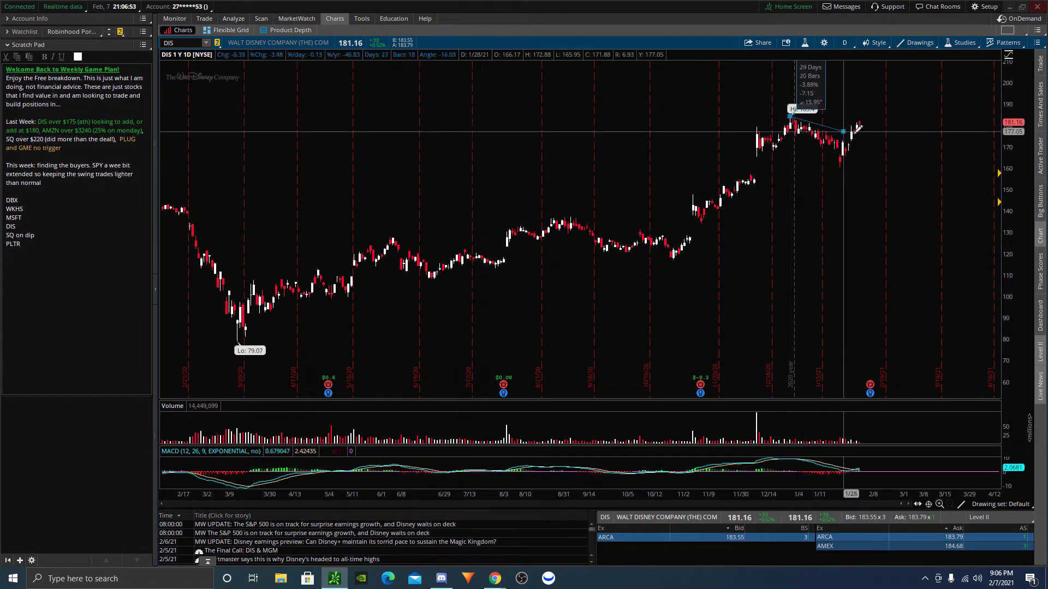
click(873, 158)
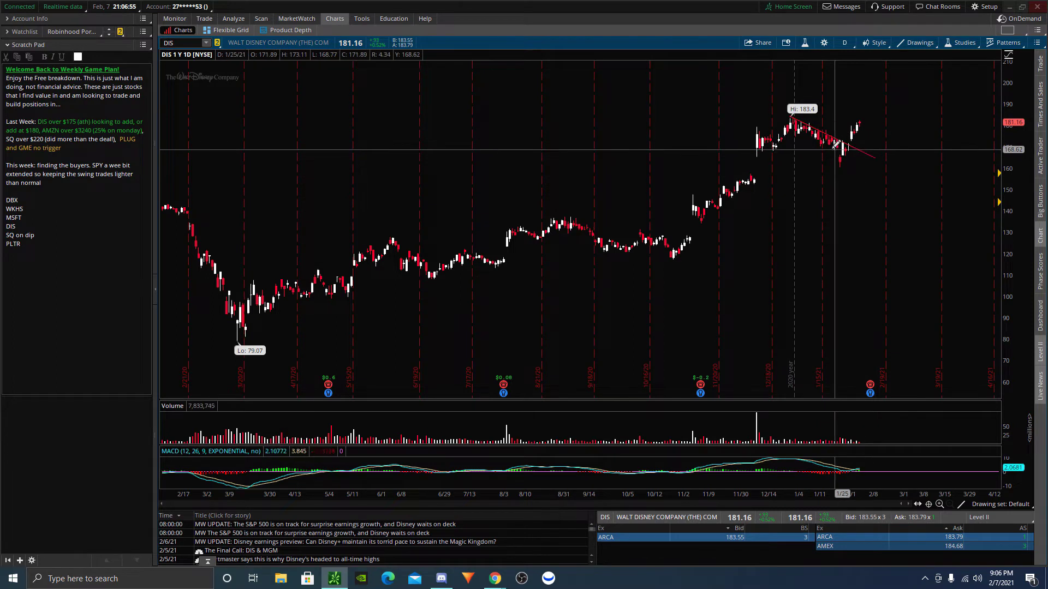
click(797, 133)
click(855, 164)
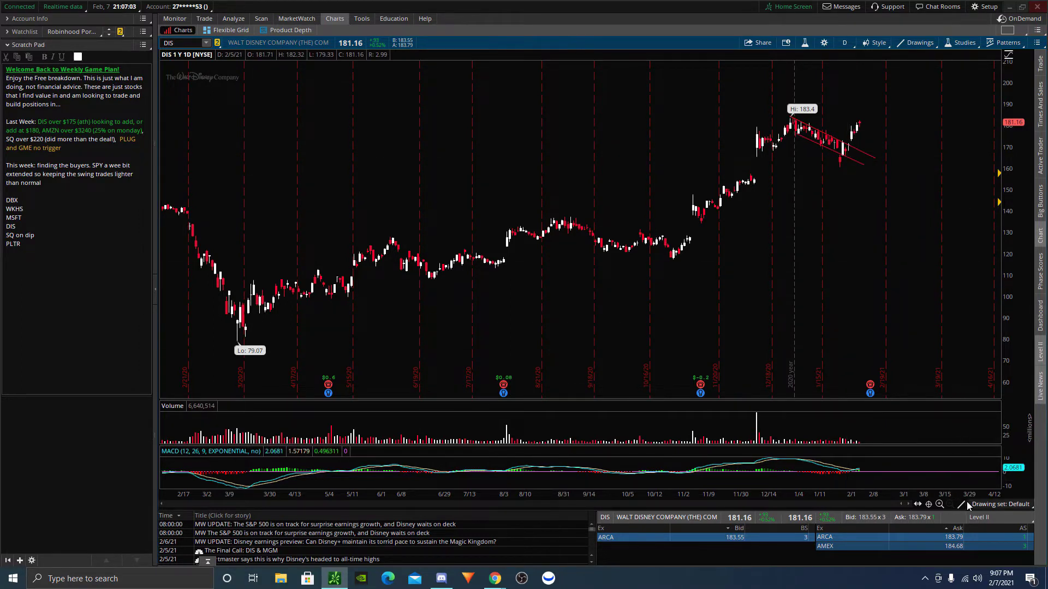
- Place a red arrow near the 1/29 candles
mouse_move(965, 502)
click(966, 360)
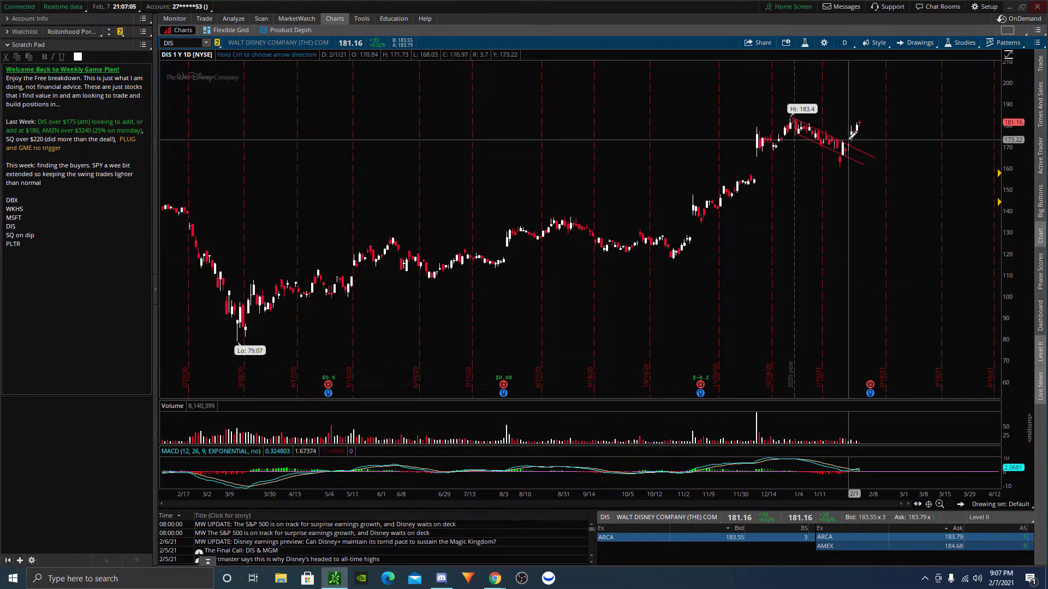
click(845, 135)
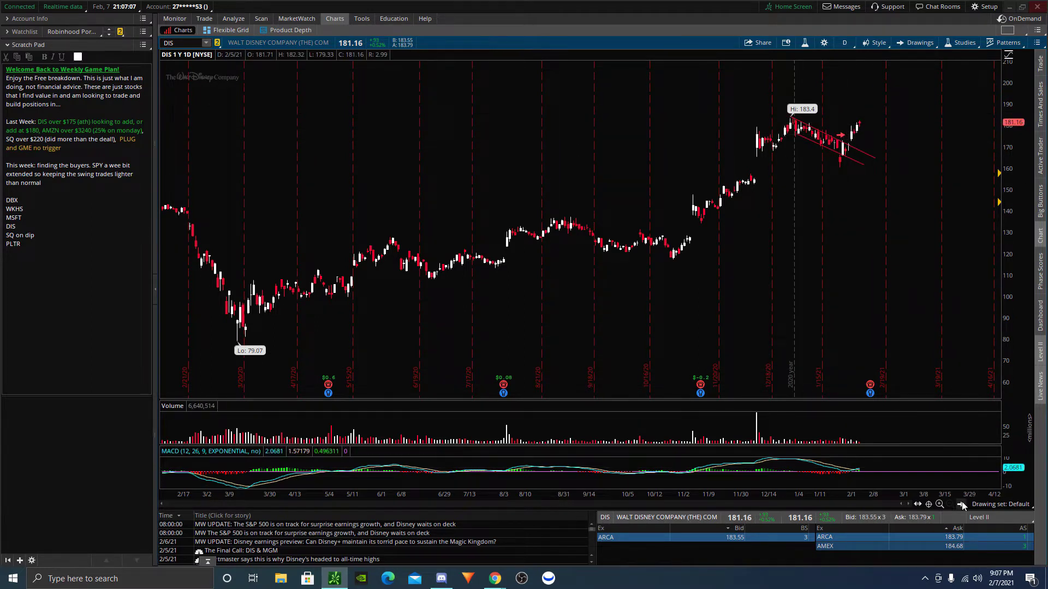
- Draw a zigzag trendline arrow from the 2/1 candle via 182 up to about 193
mouse_move(963, 502)
click(967, 324)
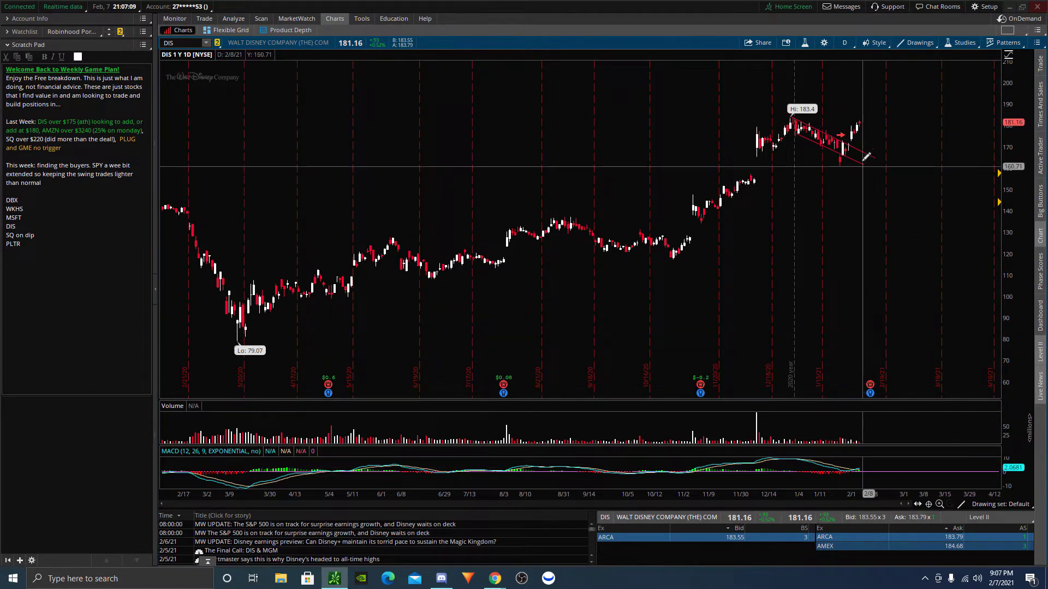
click(850, 137)
click(856, 119)
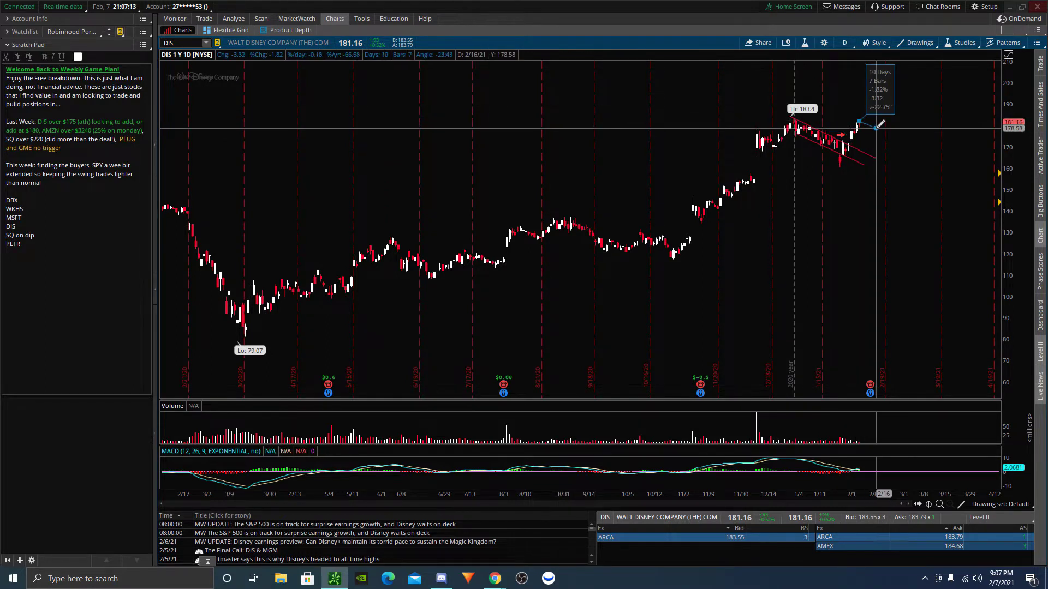
click(881, 126)
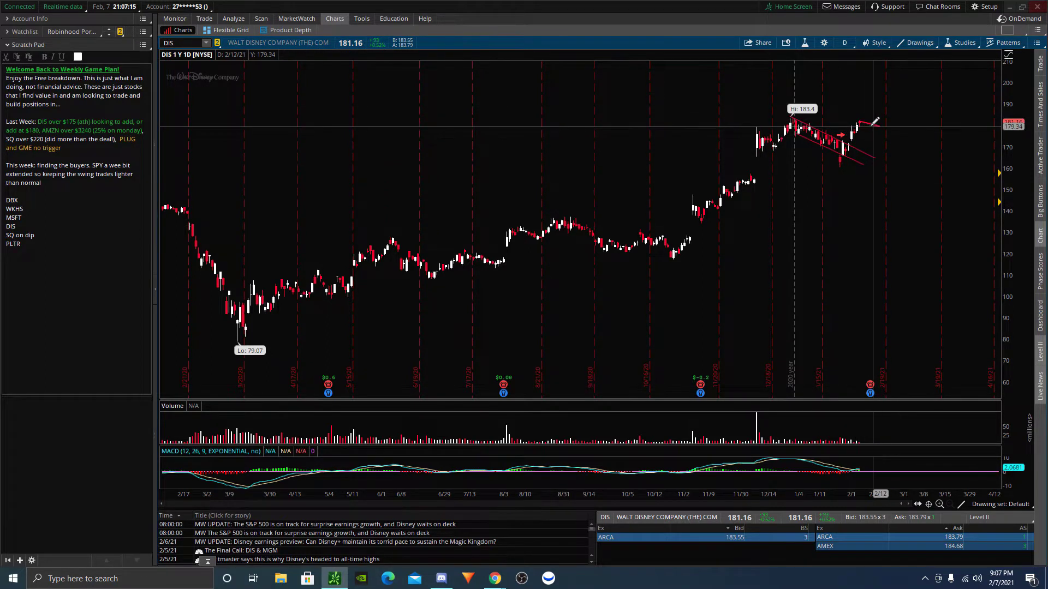
click(868, 98)
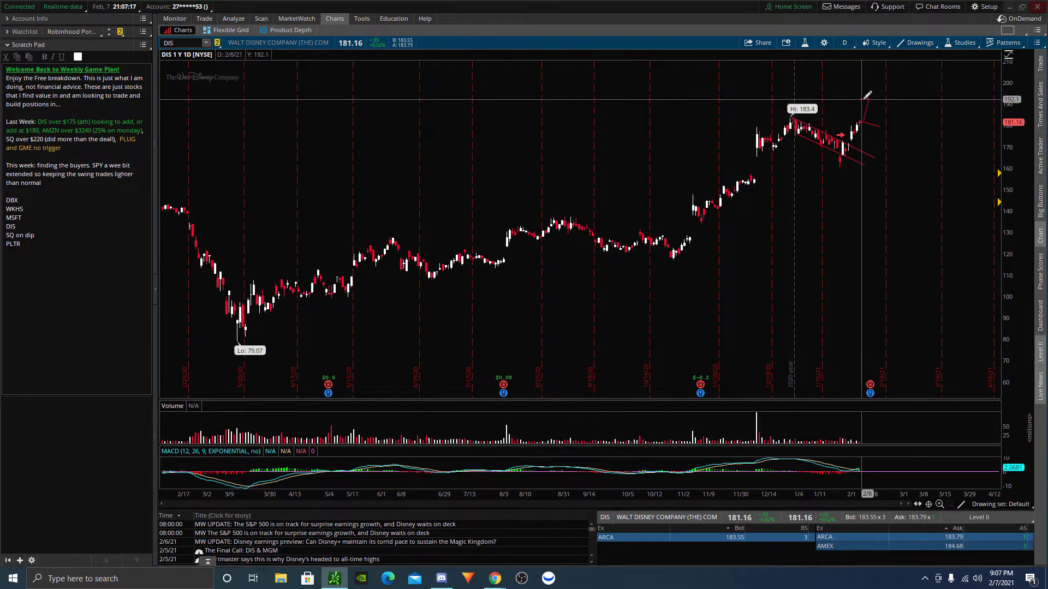
click(862, 99)
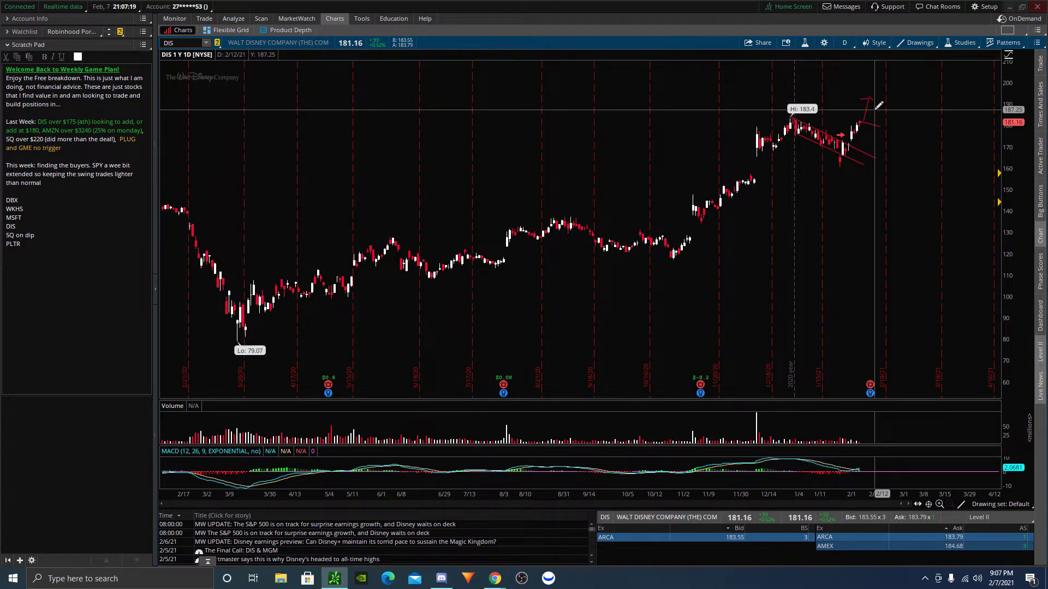
- Add a horizontal resistance line at about 183 from the 12/9 high to 3/5
click(750, 121)
click(904, 118)
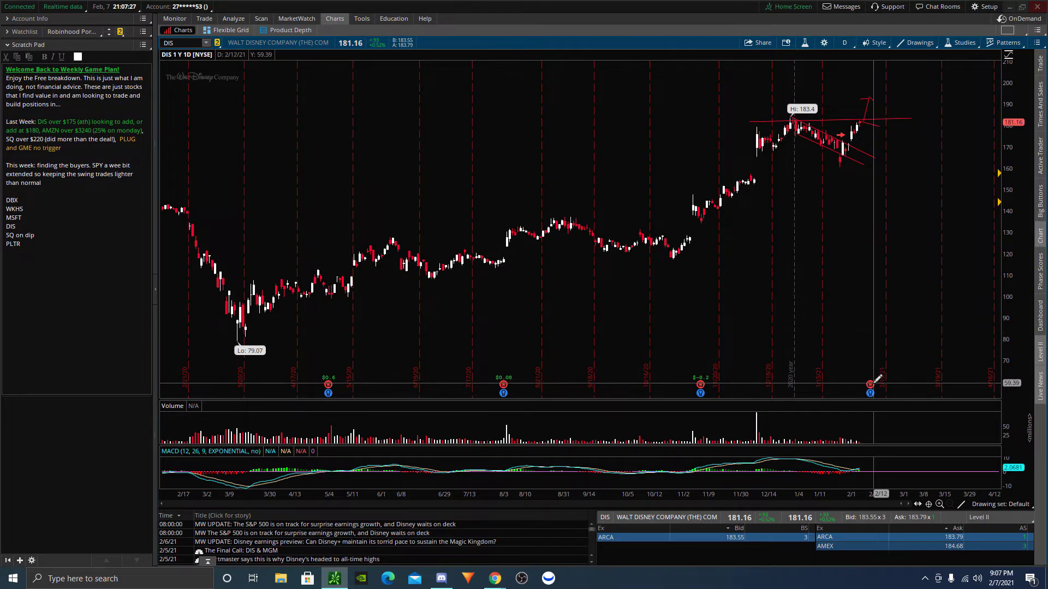
mouse_move(875, 381)
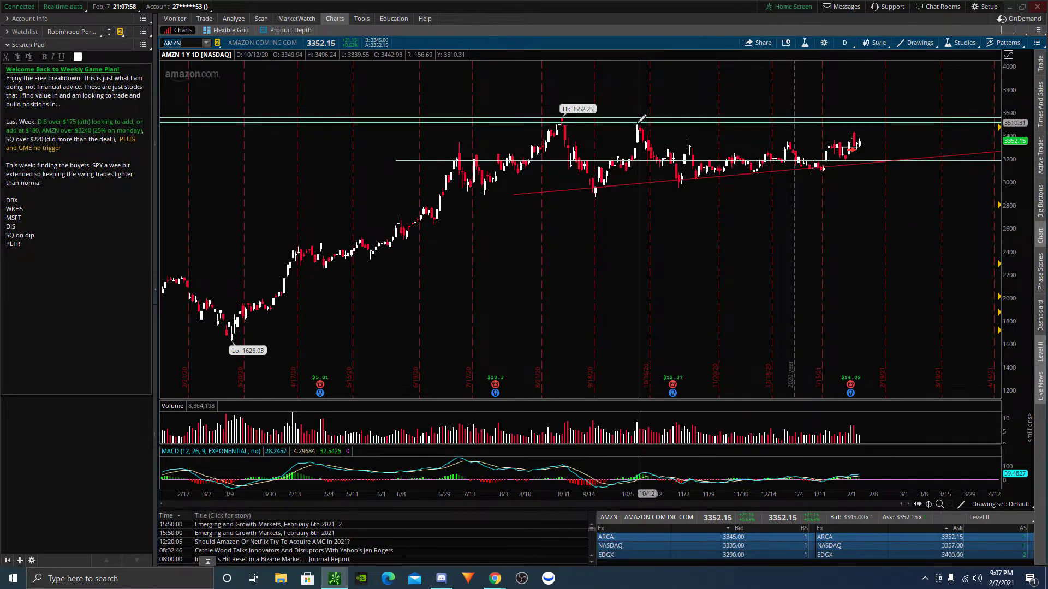
- Zoom AMZN into recent months and measure moves from the 2/1 low through 2/4, 2/8 and 2/12
drag(695, 109, 961, 99)
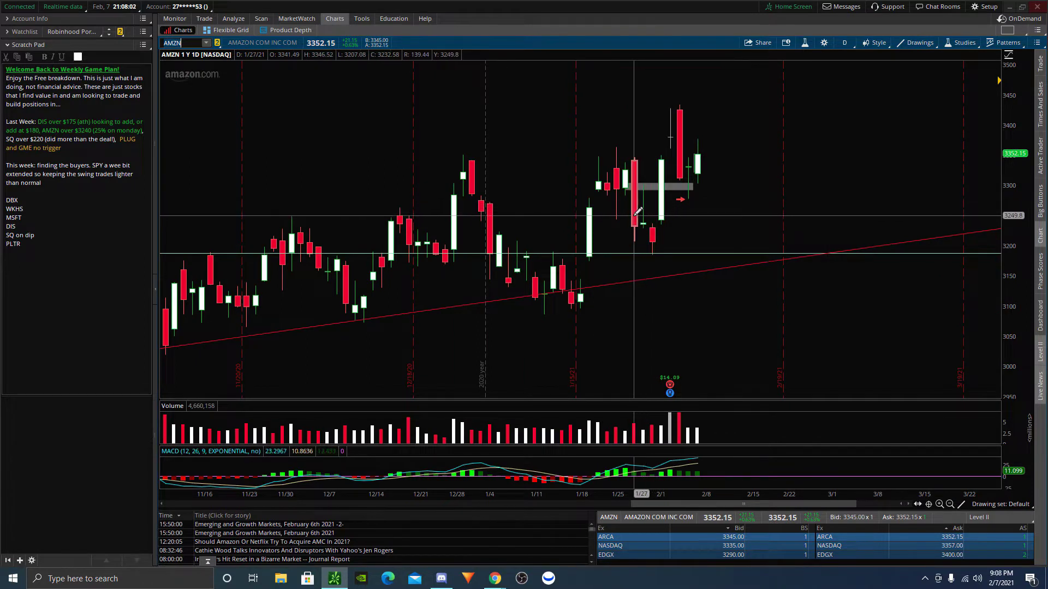
drag(653, 217, 672, 151)
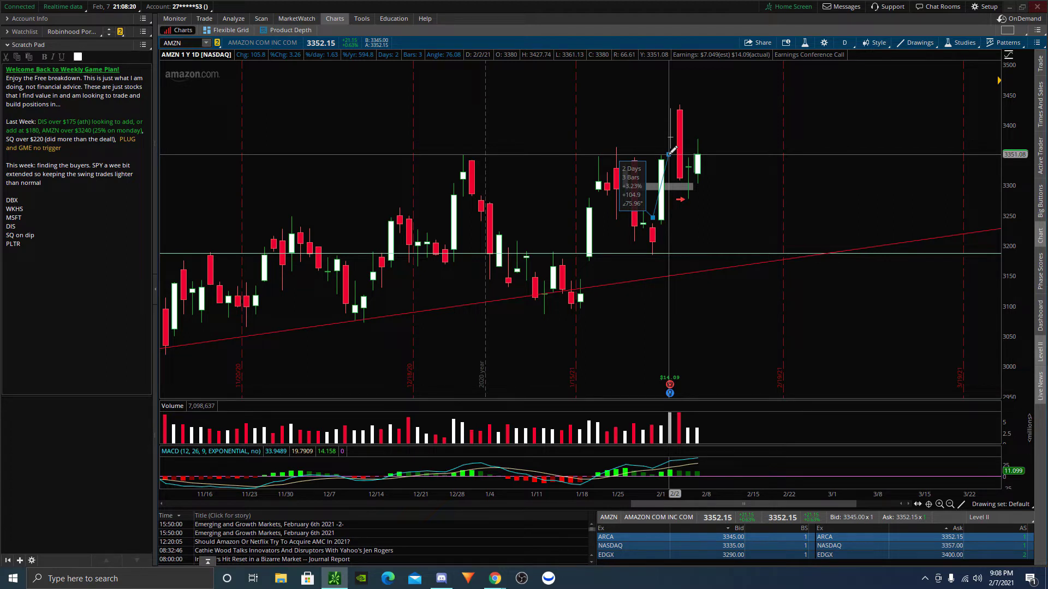
drag(668, 153, 671, 151)
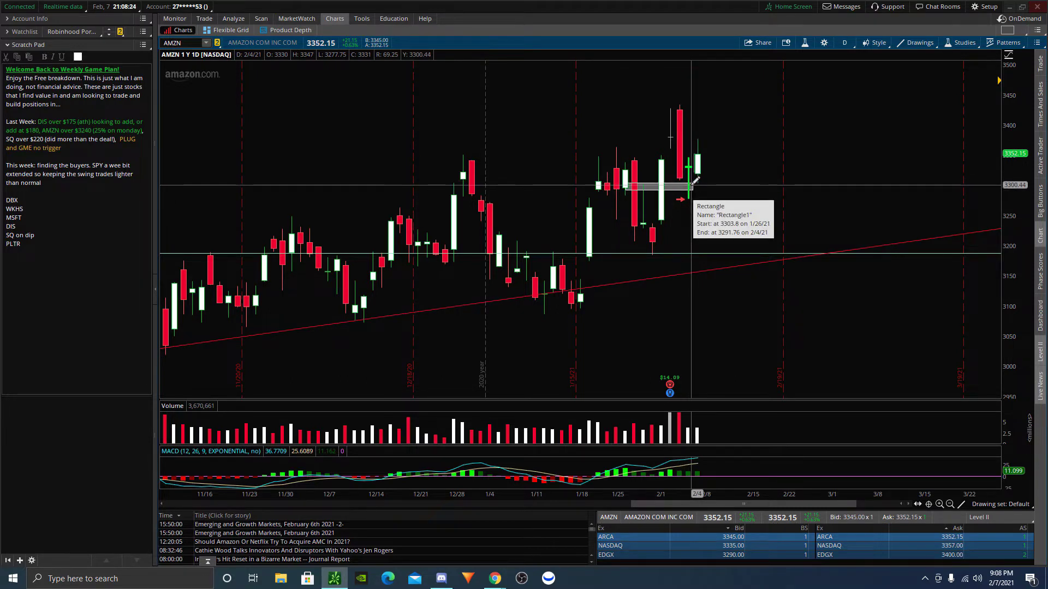
mouse_move(691, 185)
mouse_down()
mouse_move(706, 139)
mouse_move(685, 158)
mouse_up()
drag(645, 255, 751, 112)
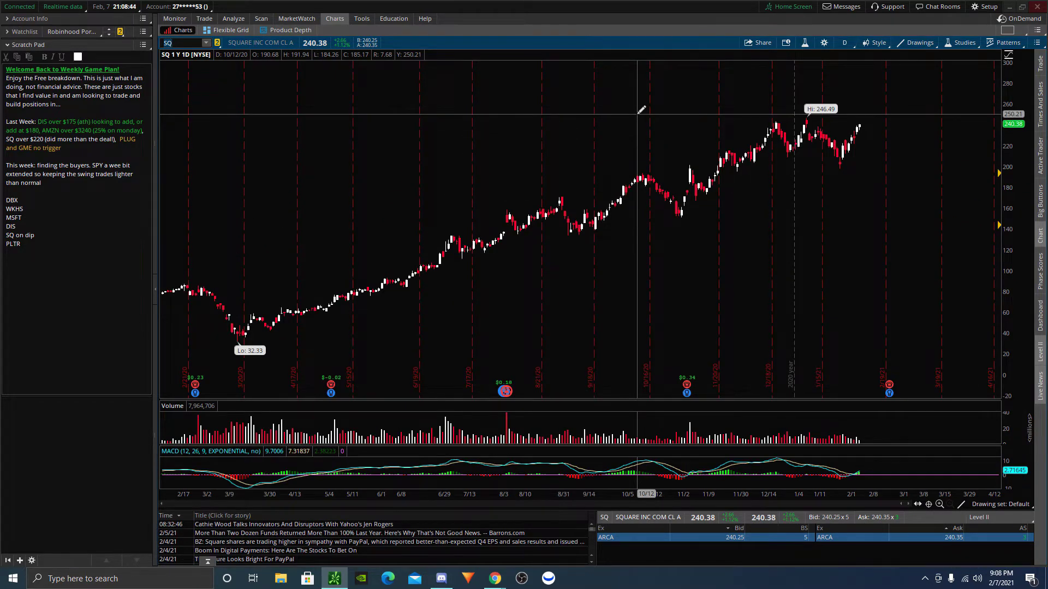
- Zoom SQ to November onward and draw a pullback line from the 2/5 candle toward 225
drag(688, 109, 993, 120)
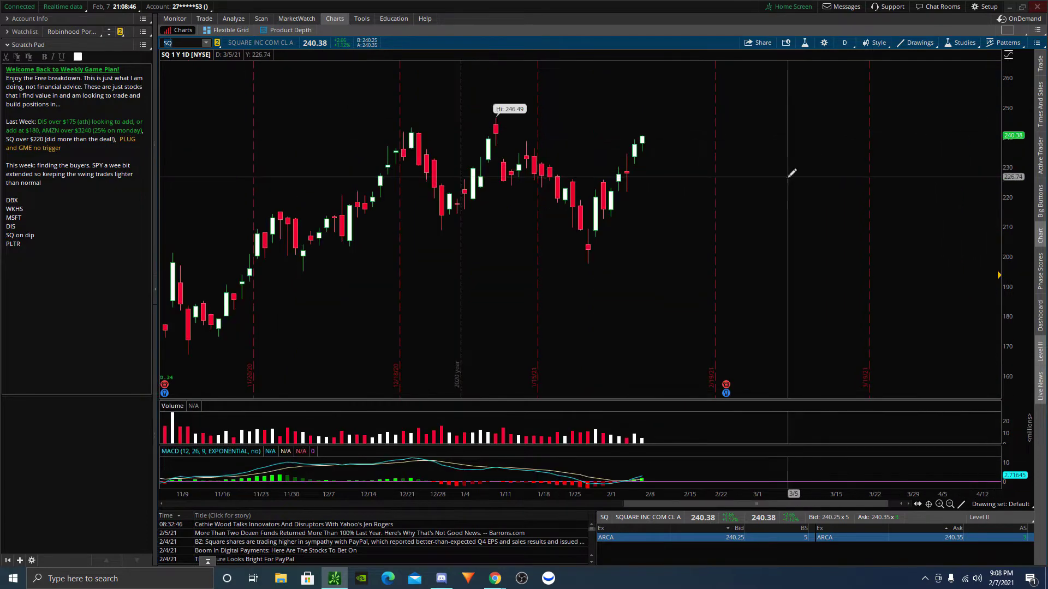
drag(672, 195, 685, 135)
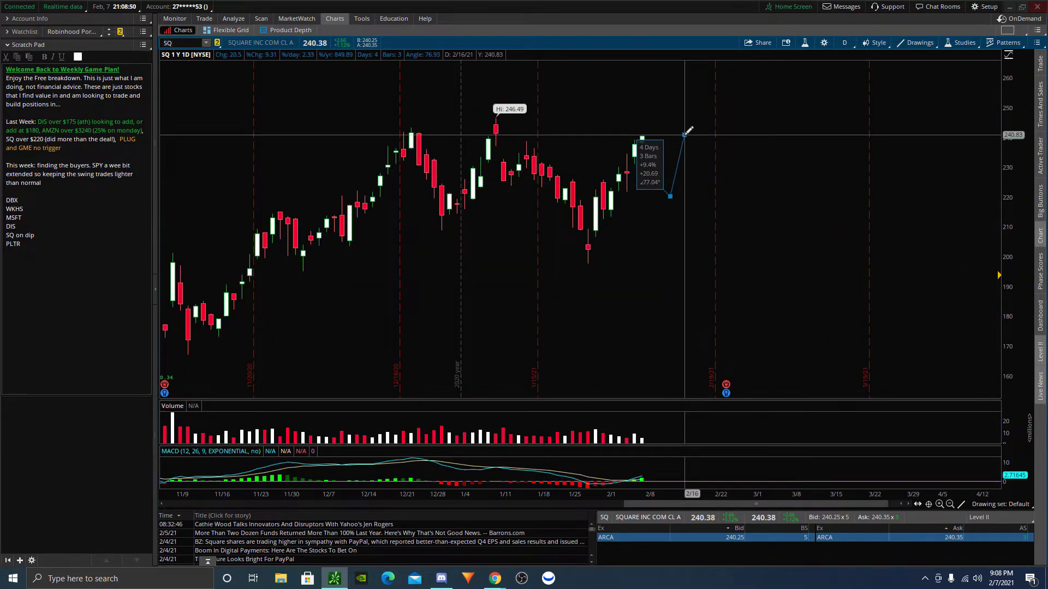
drag(685, 135, 677, 179)
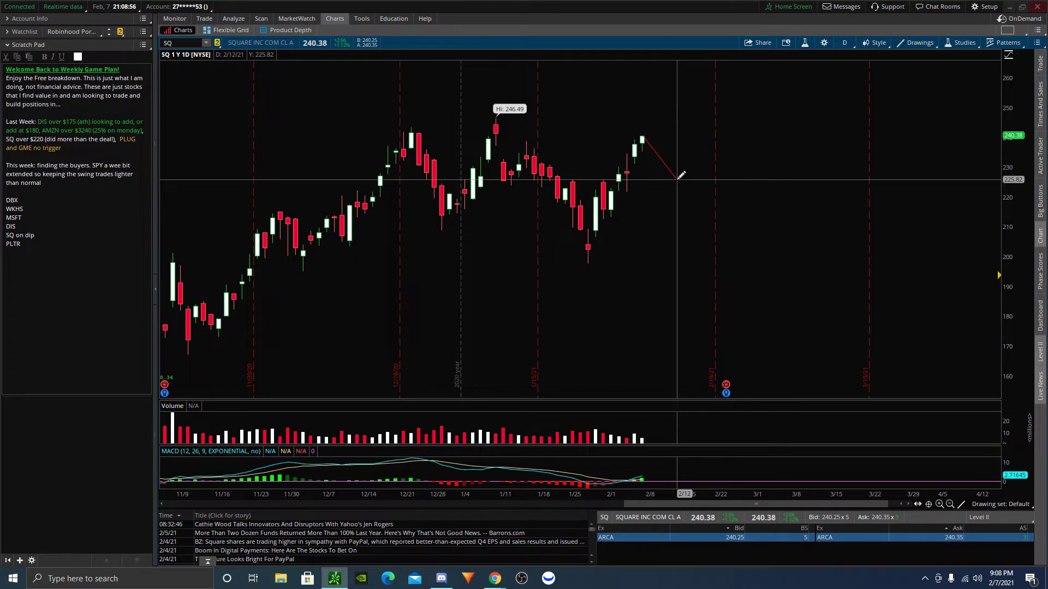
- Draw an upward arrow from 2/5 toward 260, then zoom back out
drag(643, 135, 664, 75)
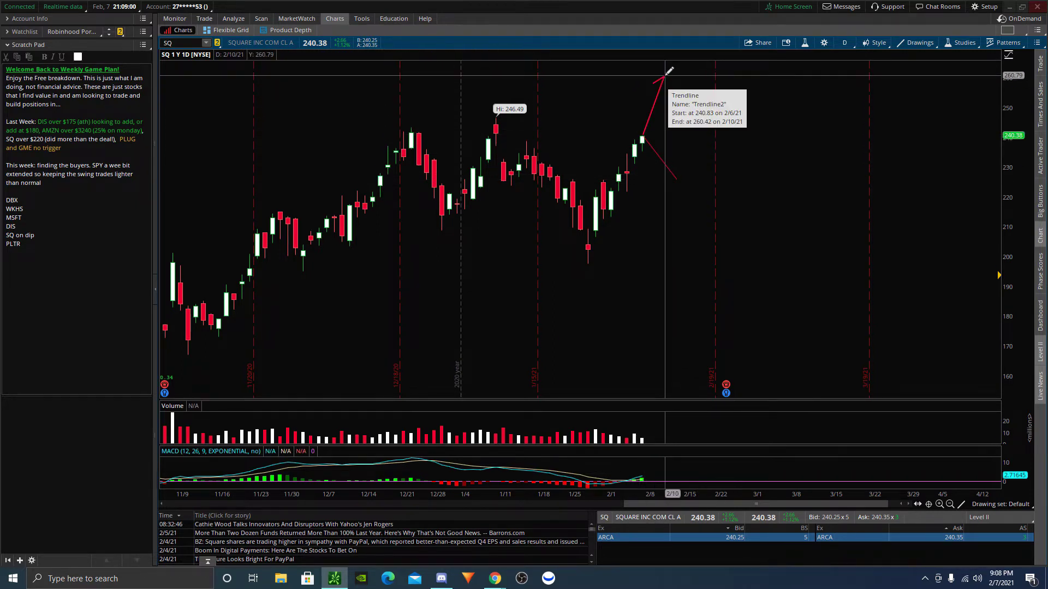
drag(665, 75, 664, 110)
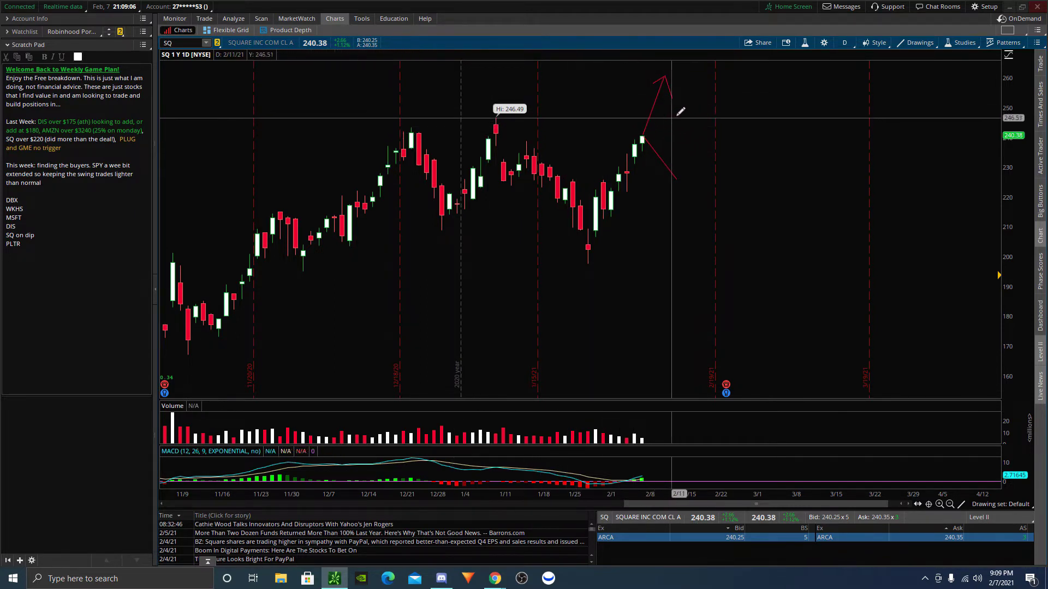
scroll(680, 111, down, 5)
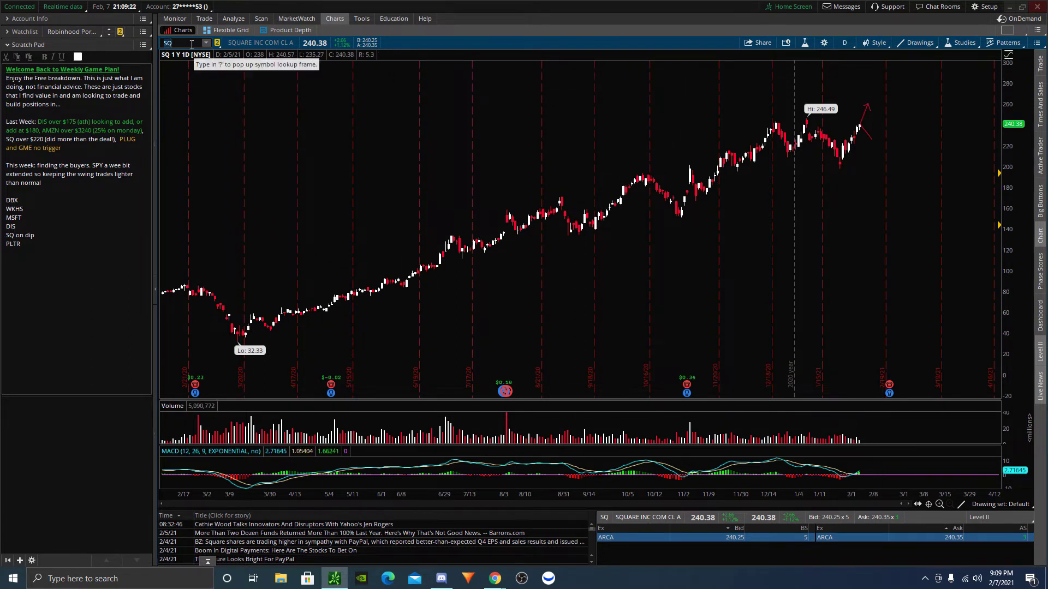
- Load GME and mark a red horizontal price level near 410 at the spike high
key(Return)
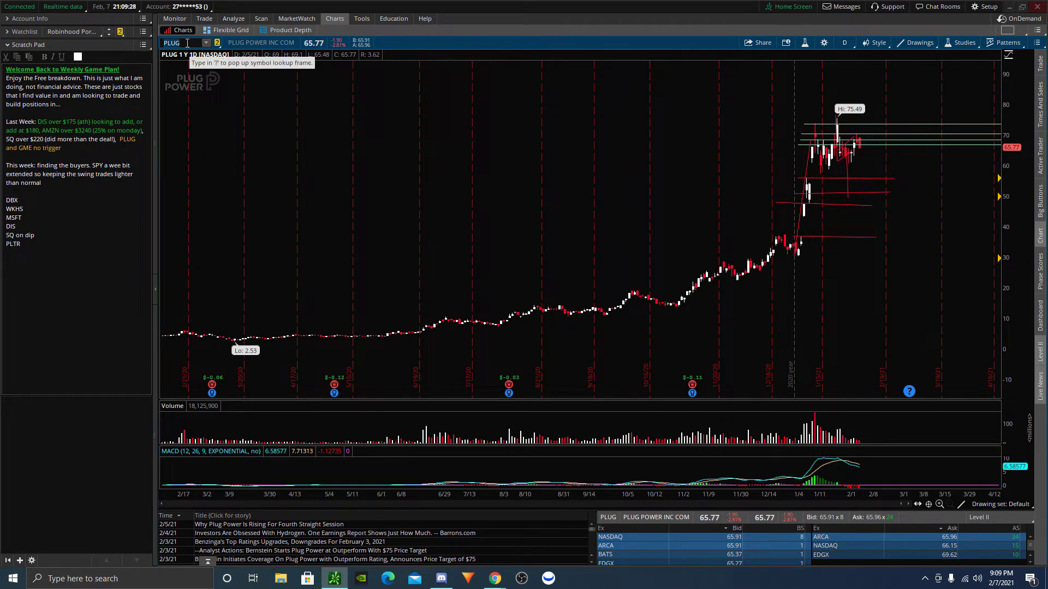
key(Return)
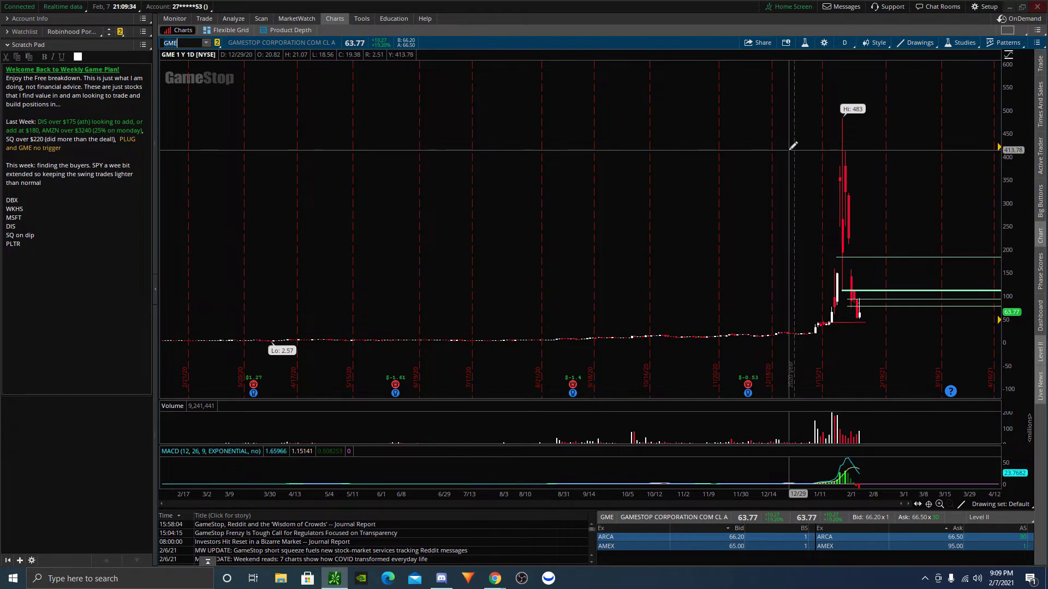
drag(794, 149, 888, 150)
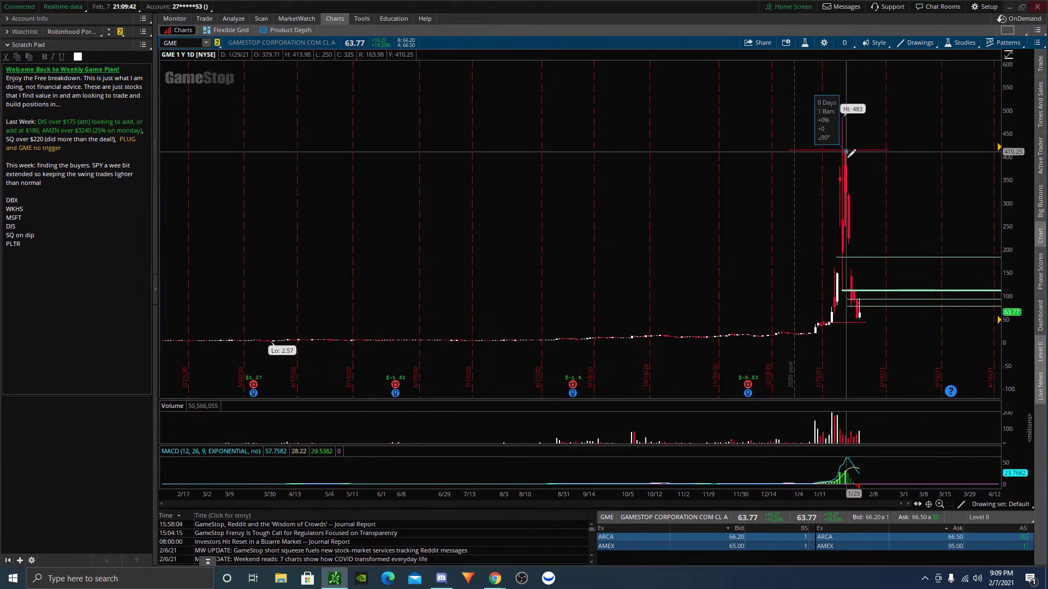
click(846, 152)
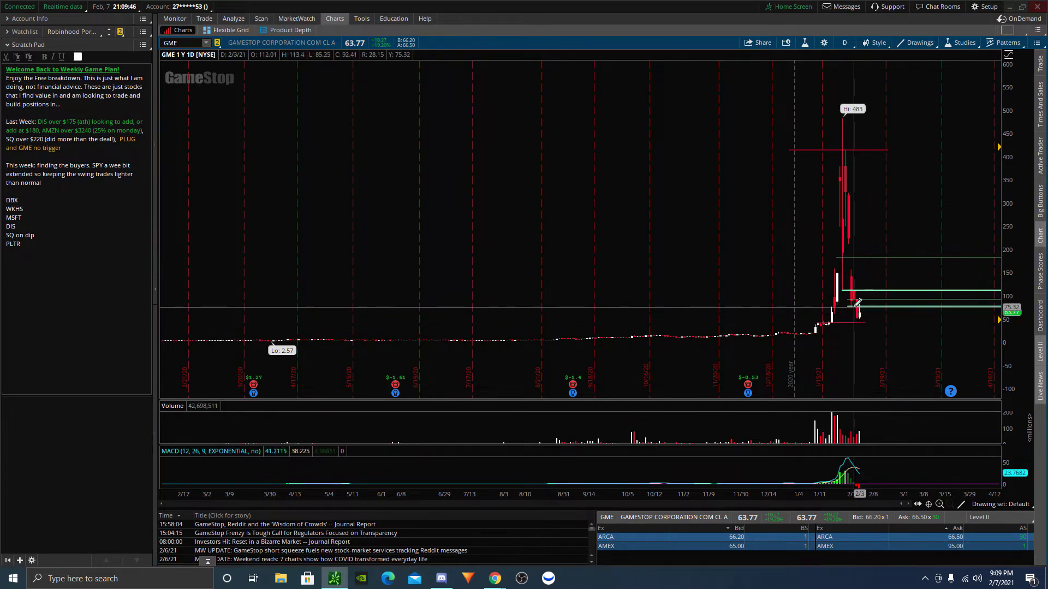
right_click(809, 306)
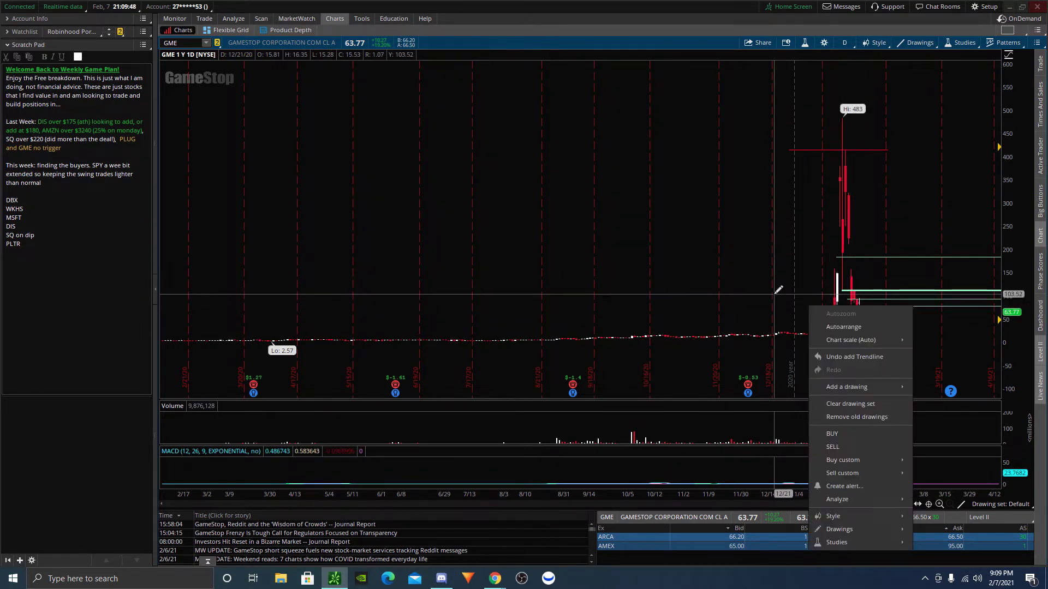
mouse_move(779, 290)
mouse_down()
mouse_move(873, 273)
mouse_move(870, 264)
mouse_up()
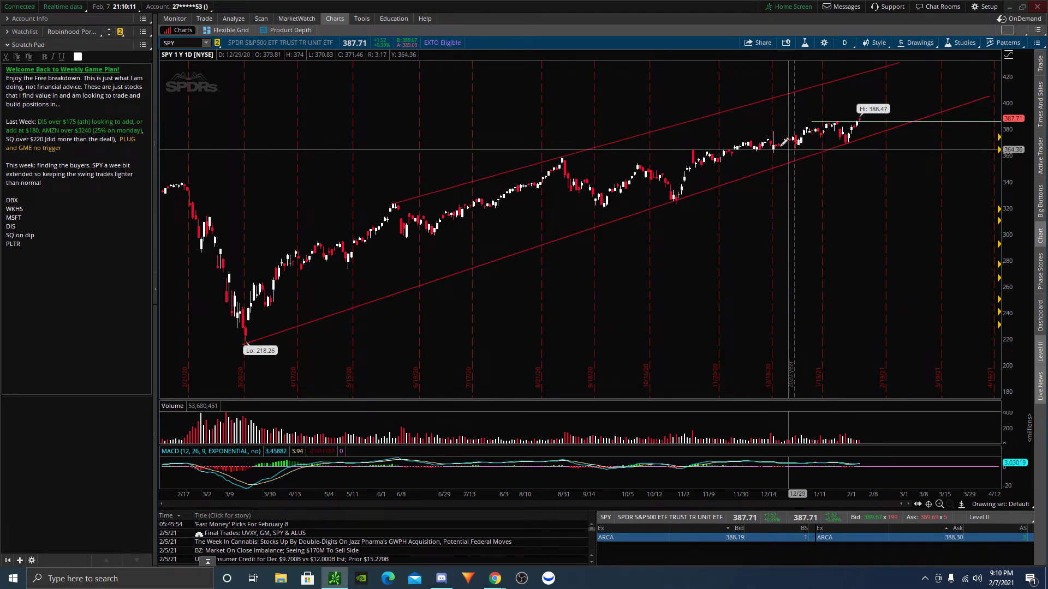
- Restore the full one-year SPY view and try trendlines from the 388 and September highs, cancelling both
drag(751, 150, 895, 108)
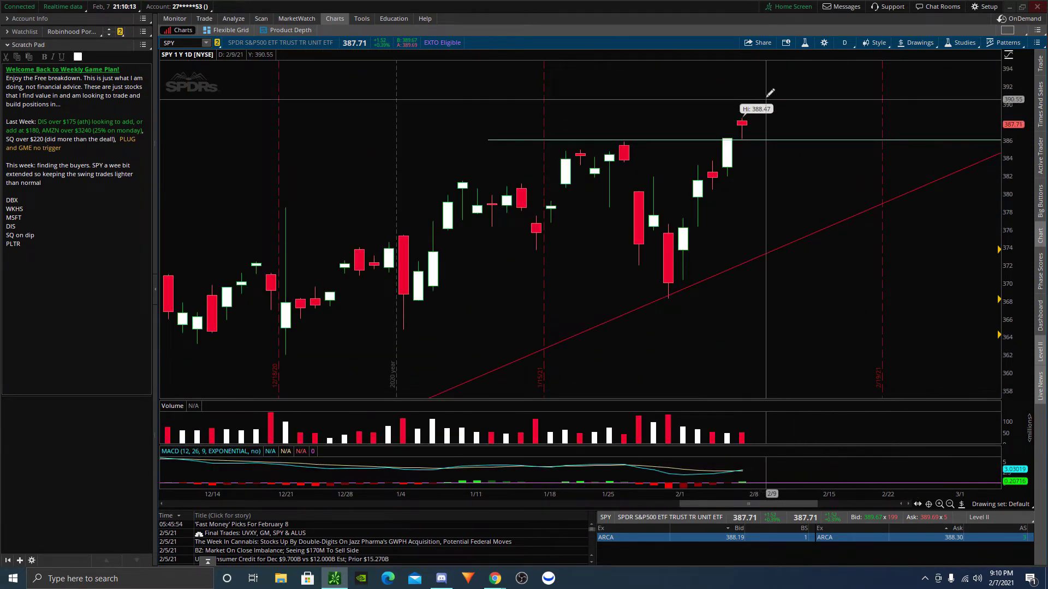
right_click(778, 67)
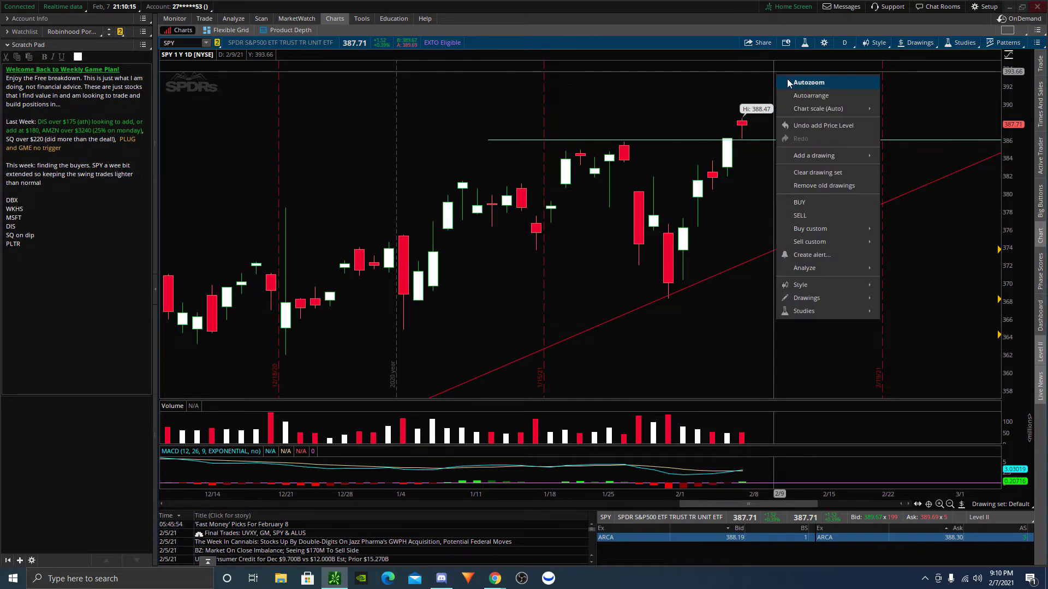
click(835, 89)
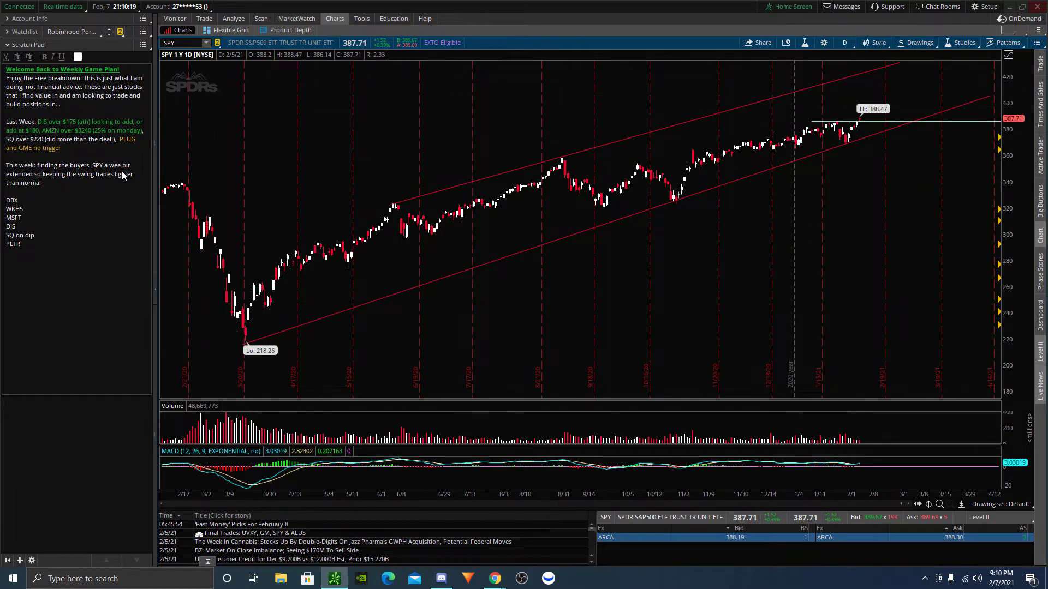
mouse_move(963, 504)
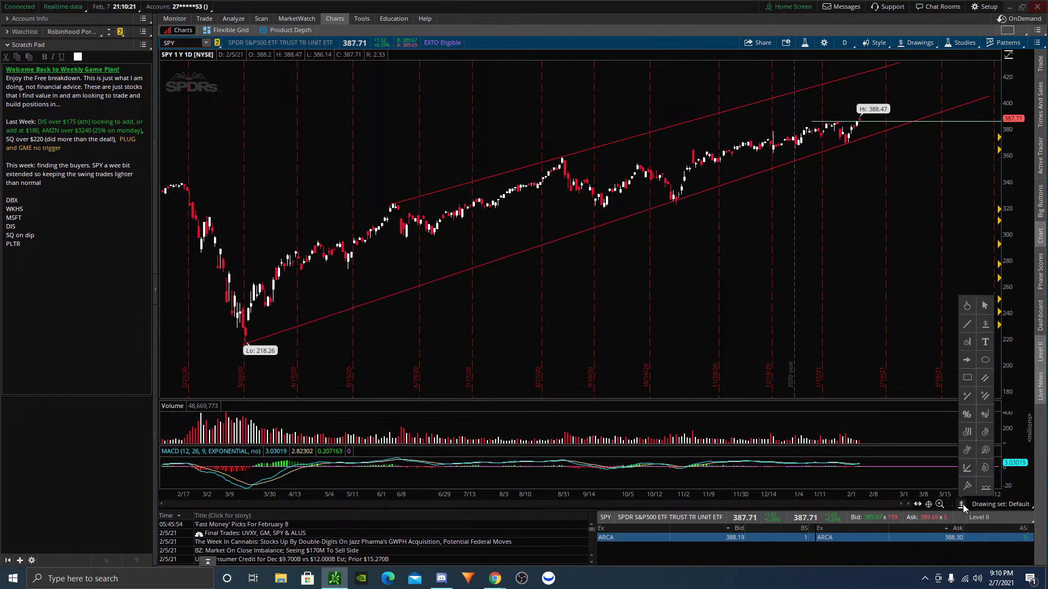
click(967, 326)
click(866, 119)
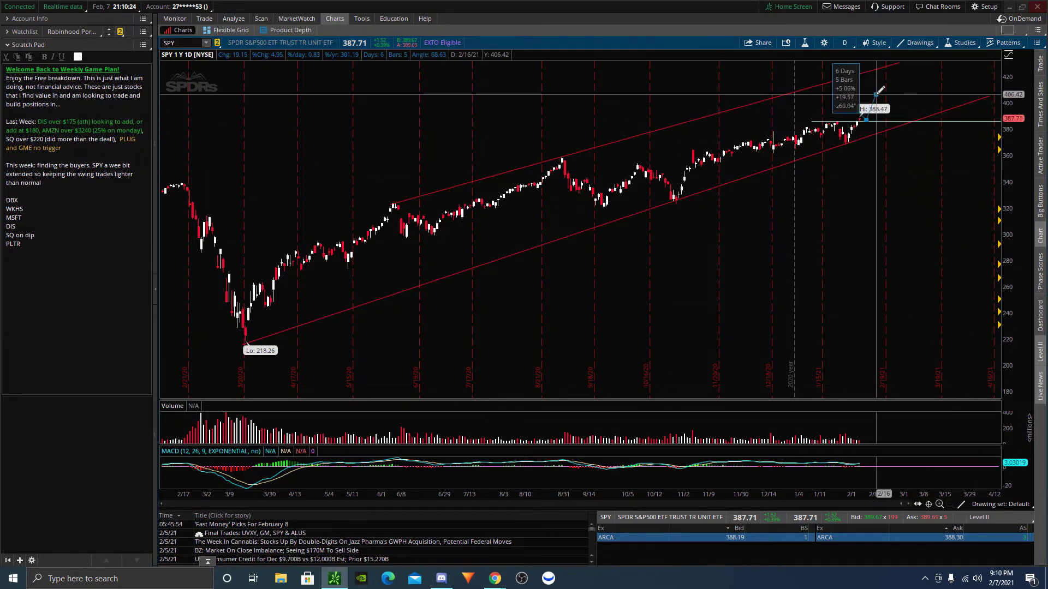
key(Escape)
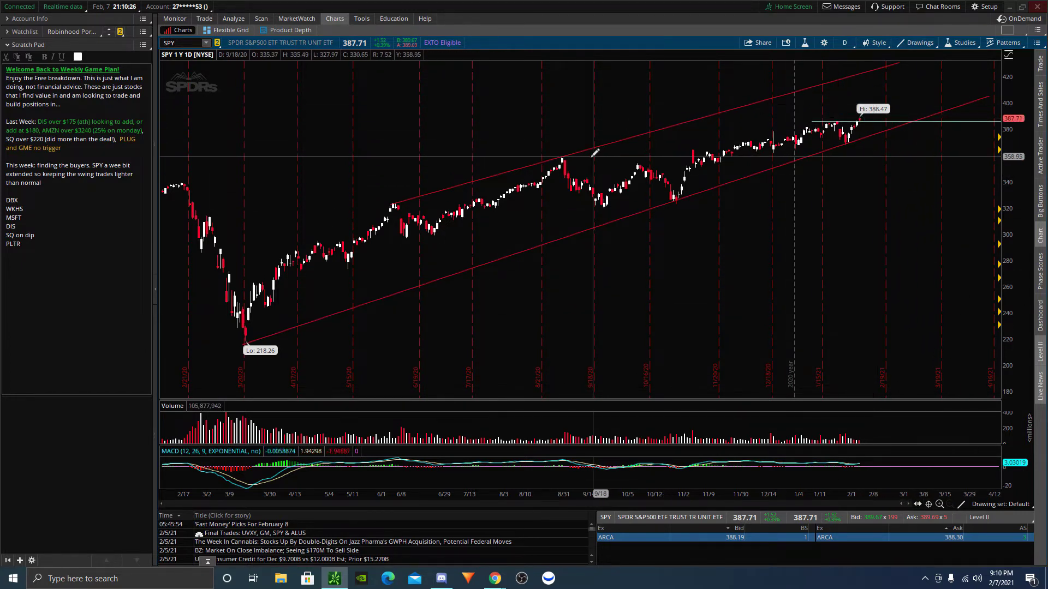
click(535, 186)
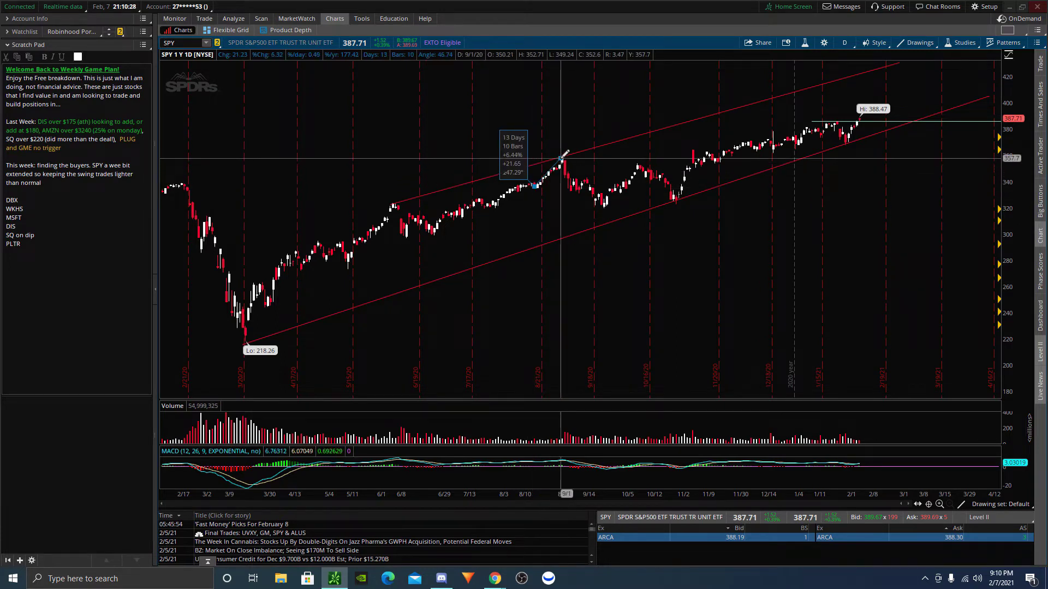
click(561, 159)
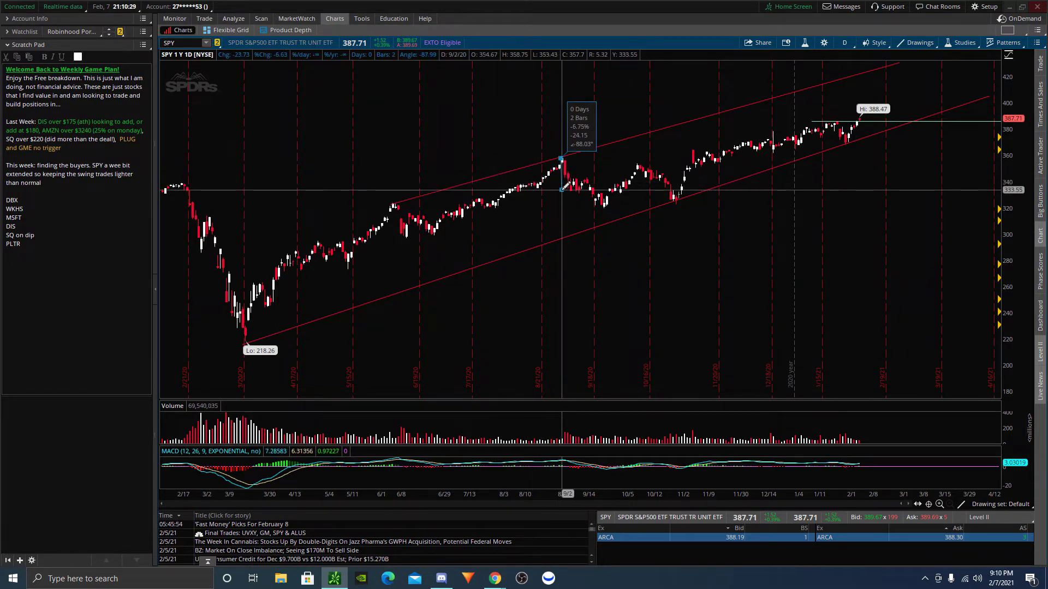
key(Escape)
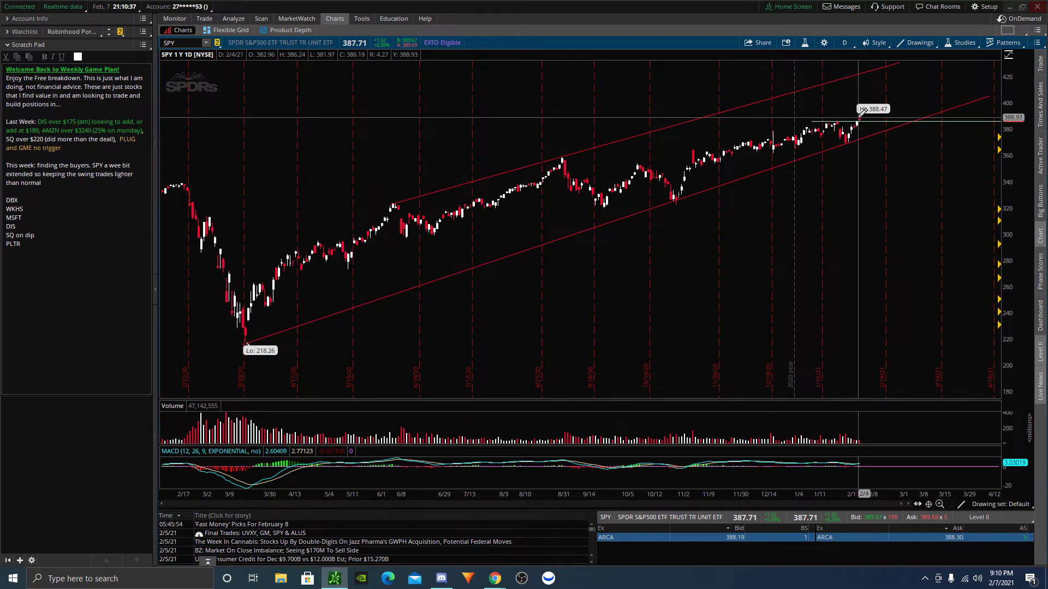
- Draw a red upward arrow from the 2/4 high to about 412 at 2/17
click(859, 116)
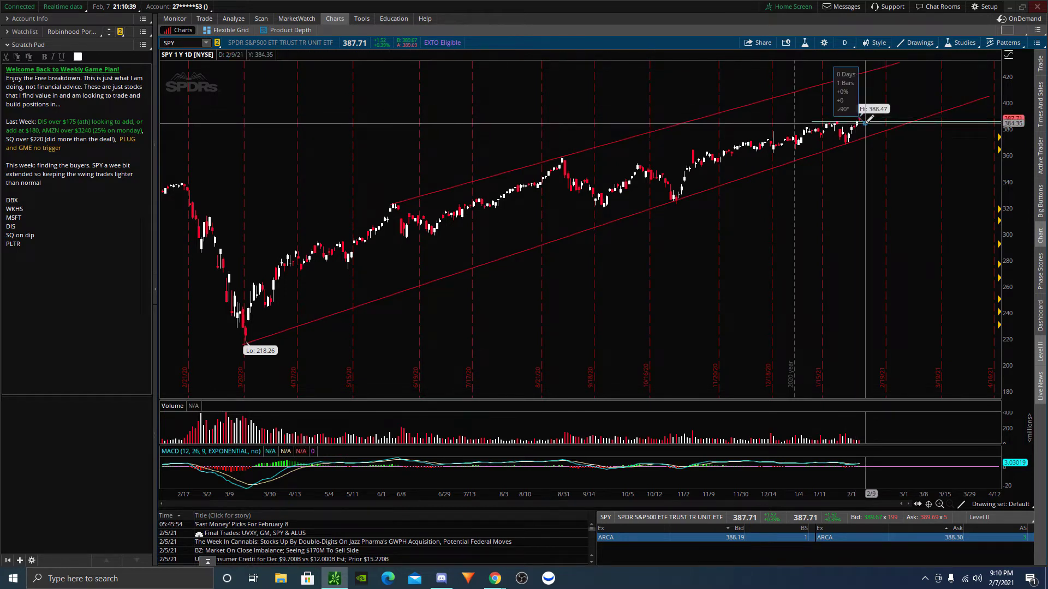
click(882, 83)
click(882, 85)
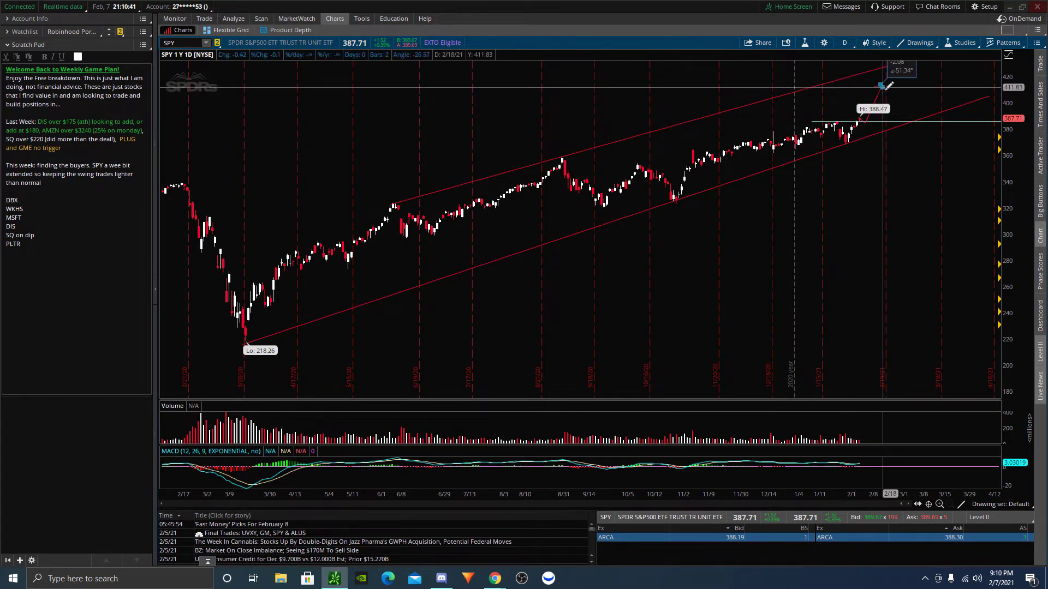
click(890, 97)
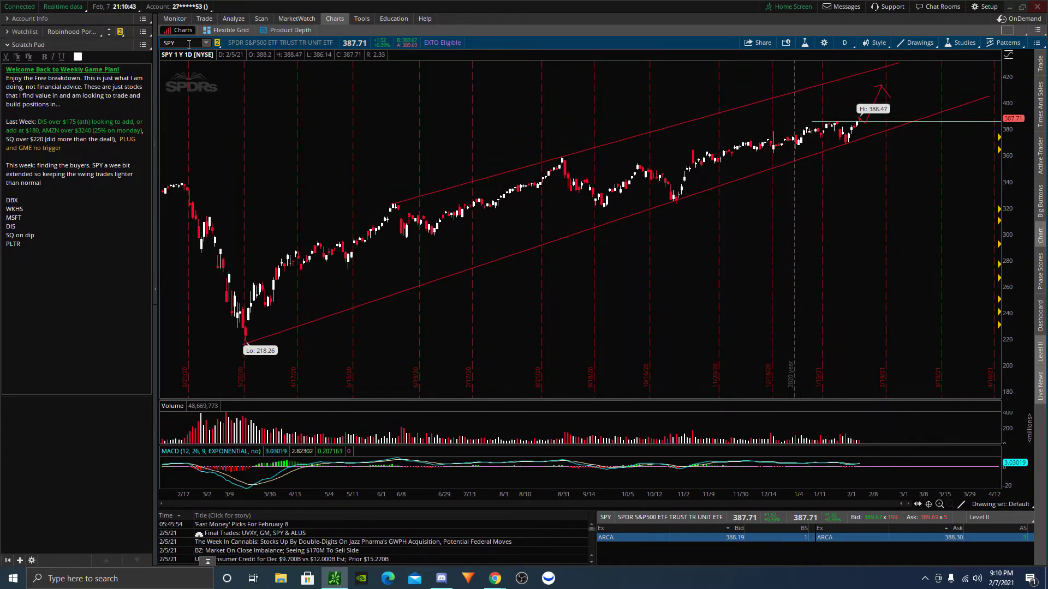
- Load the DBX daily chart
click(189, 44)
text(DBX)
key(Return)
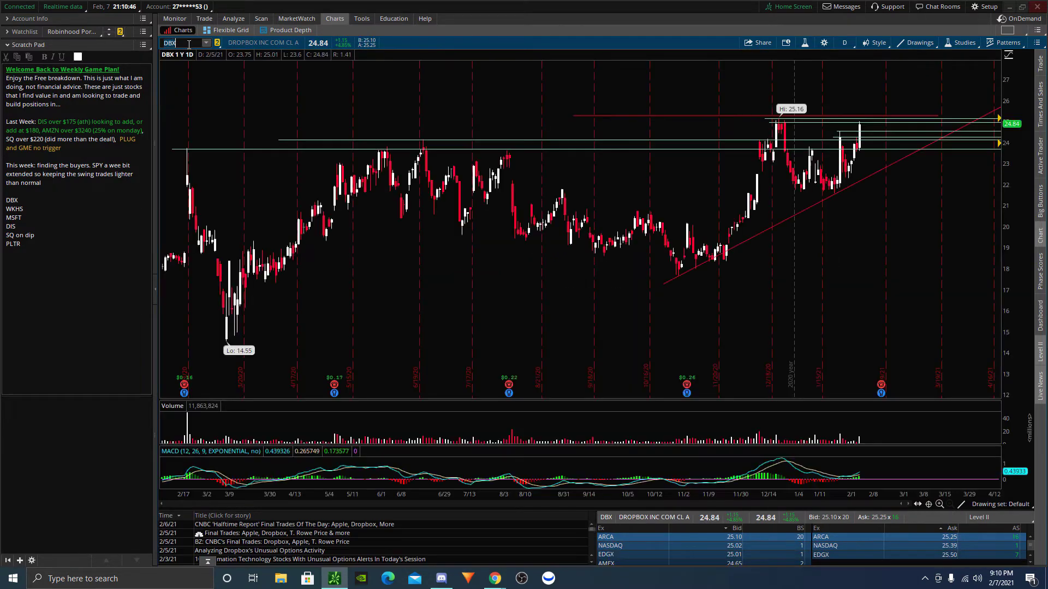
- Show three years of weekly DBX bars and draw two horizontal levels plus a trendline from the 2018 highs
click(1039, 157)
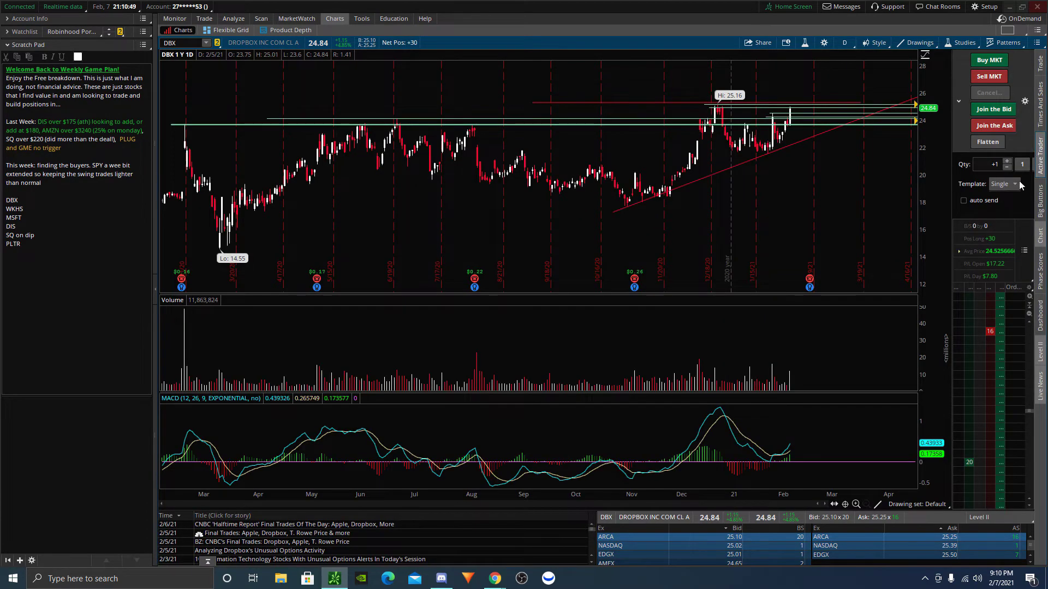
click(1039, 161)
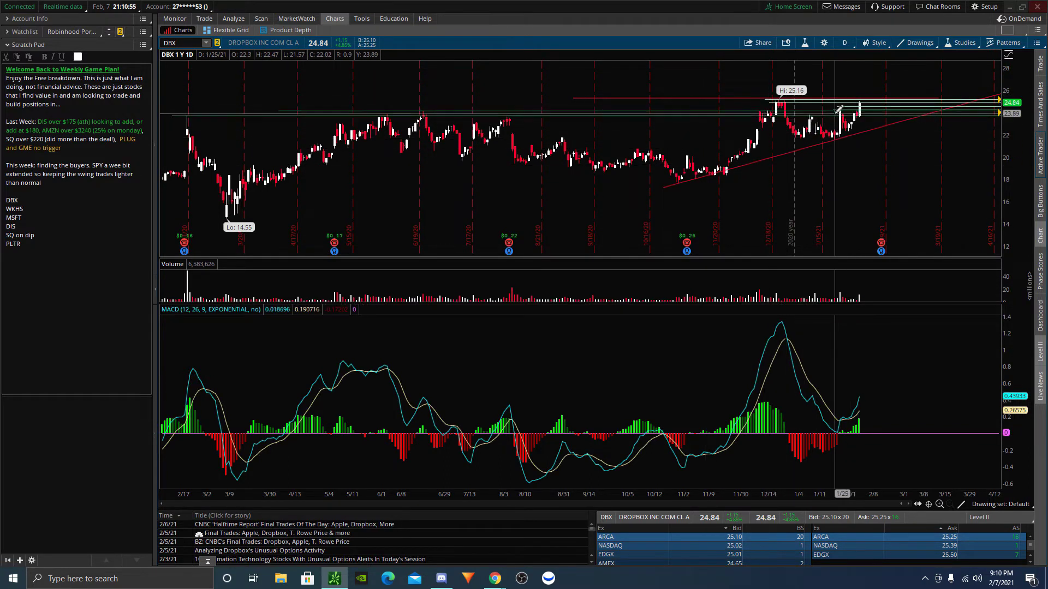
click(844, 43)
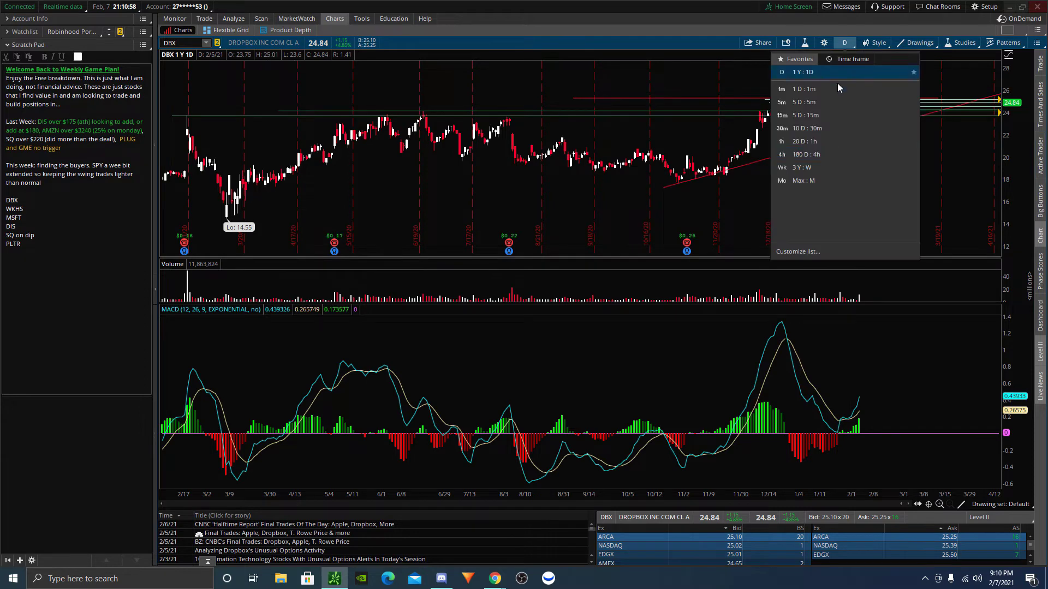
click(807, 168)
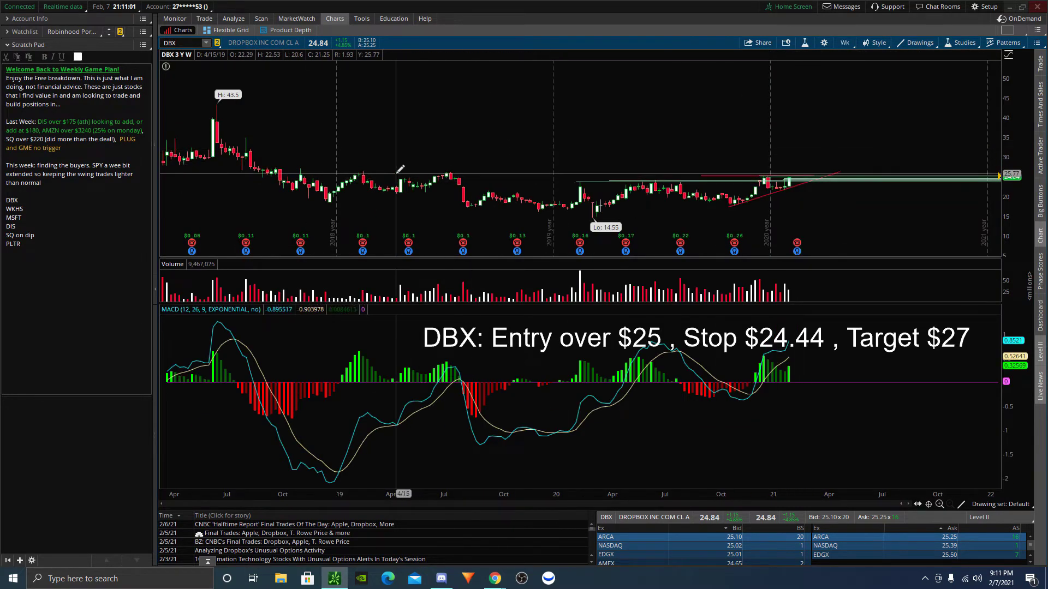
drag(393, 174, 854, 173)
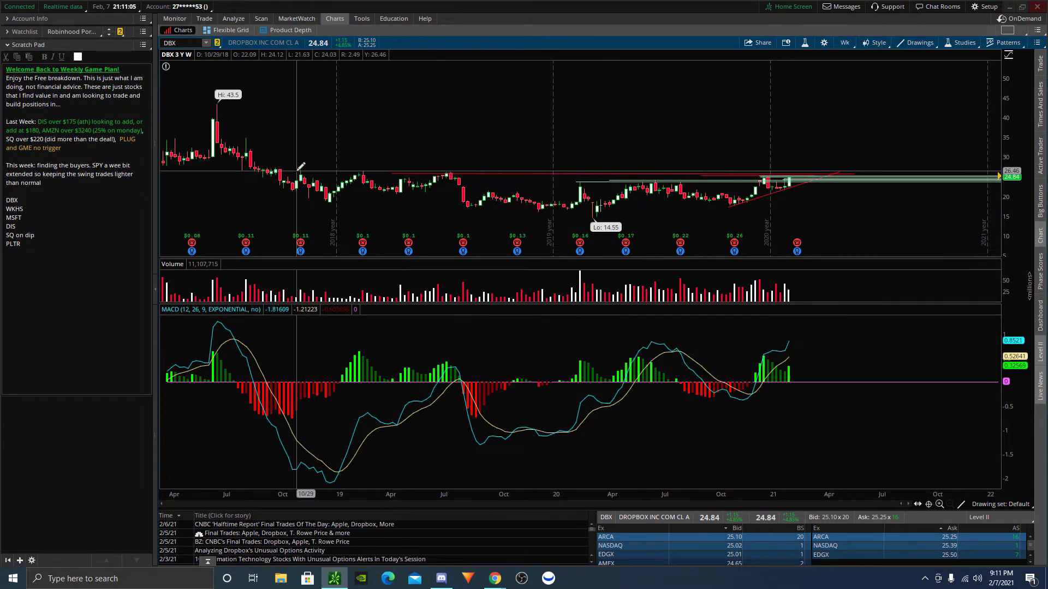
drag(297, 170, 887, 169)
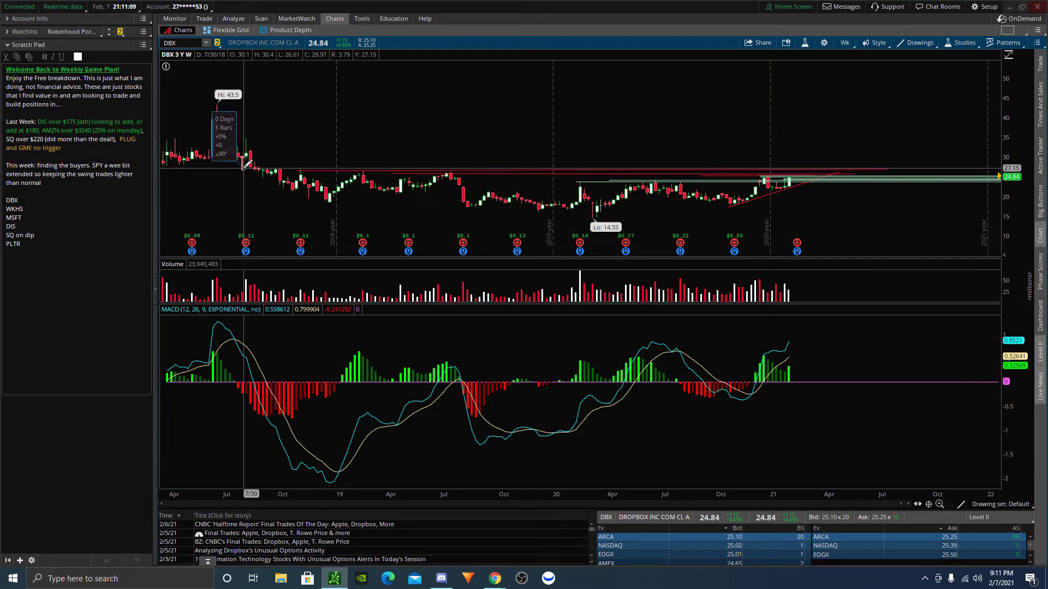
drag(243, 167, 887, 161)
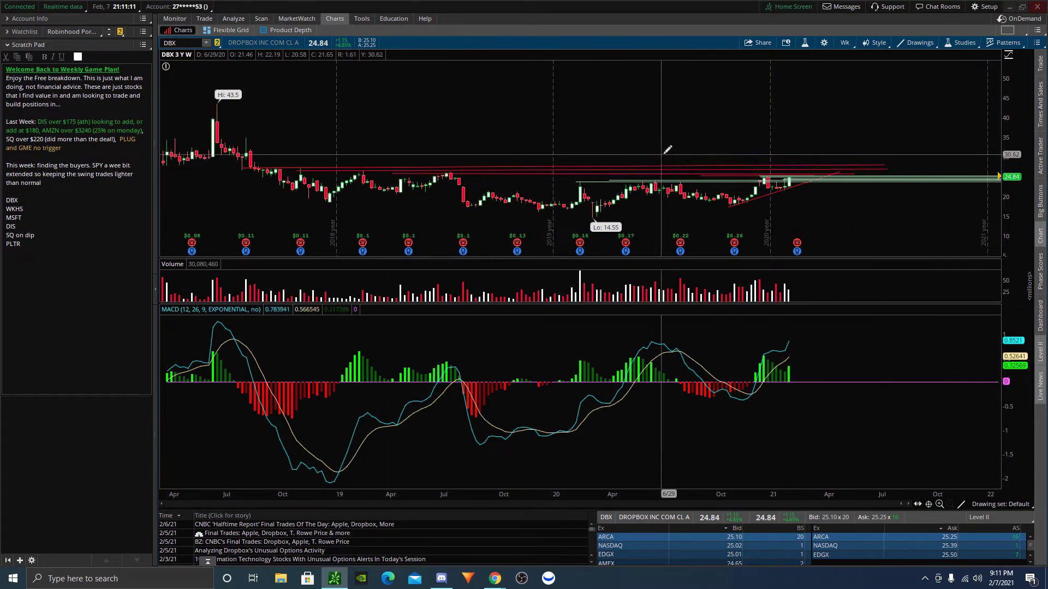
scroll(666, 152, up, 5)
- View DBX on 5D:15m, then return it to 1Y:1D daily candles
click(845, 43)
click(812, 116)
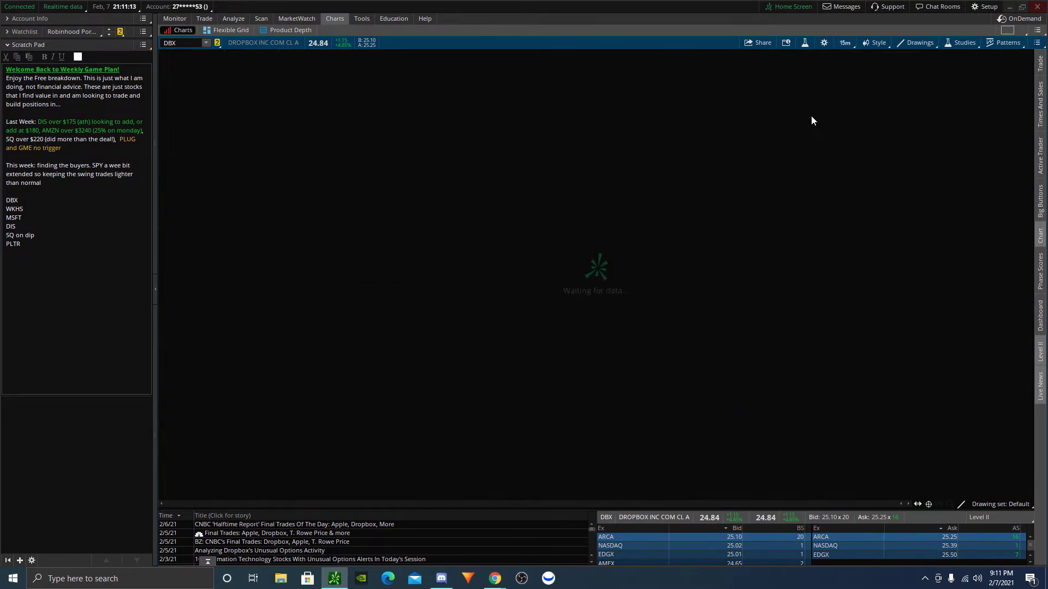
click(846, 44)
click(812, 155)
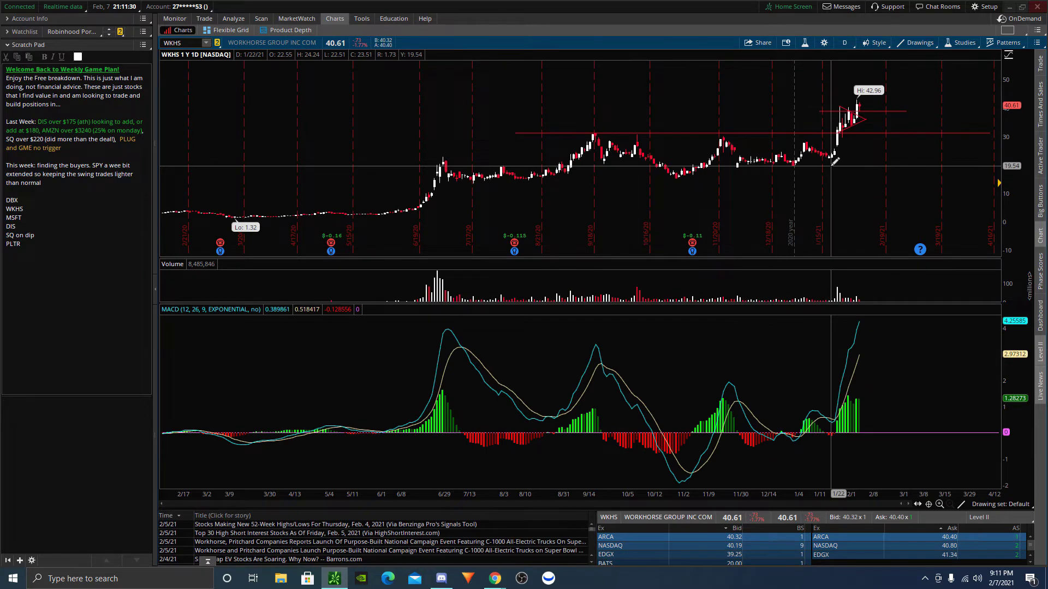
- Draw a rising trendline up the late-January WKHS candles and place red arrows at the latest volume bar and candle
drag(833, 159, 850, 118)
scroll(852, 109, up, 5)
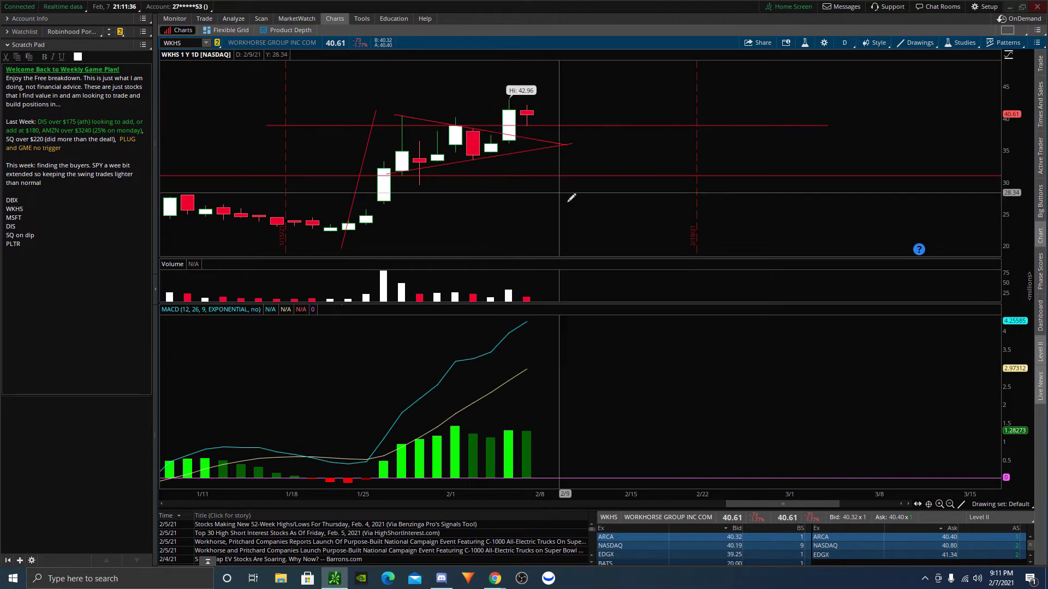
click(960, 505)
click(969, 366)
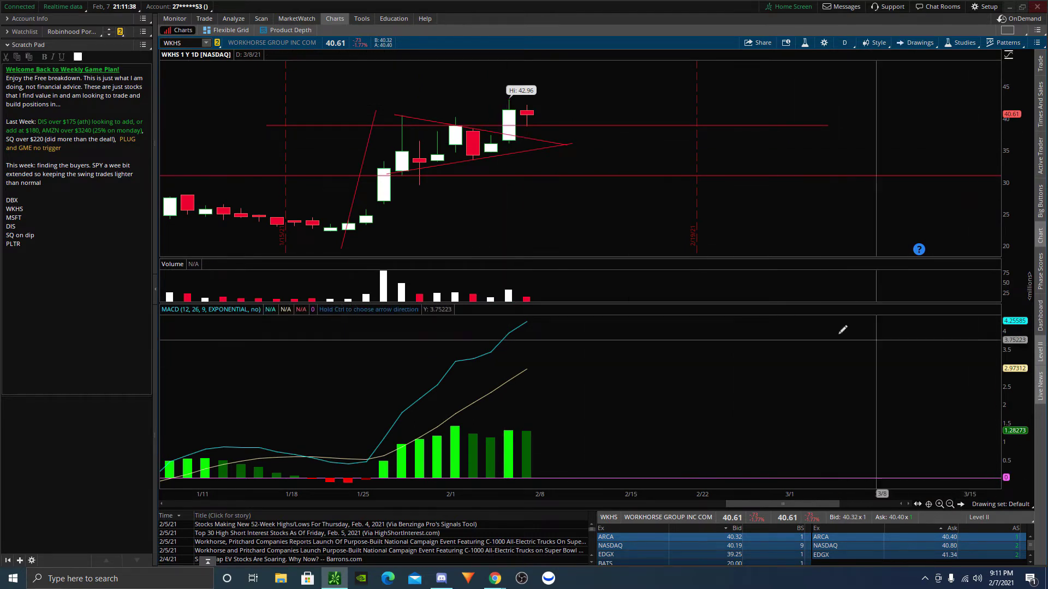
click(497, 293)
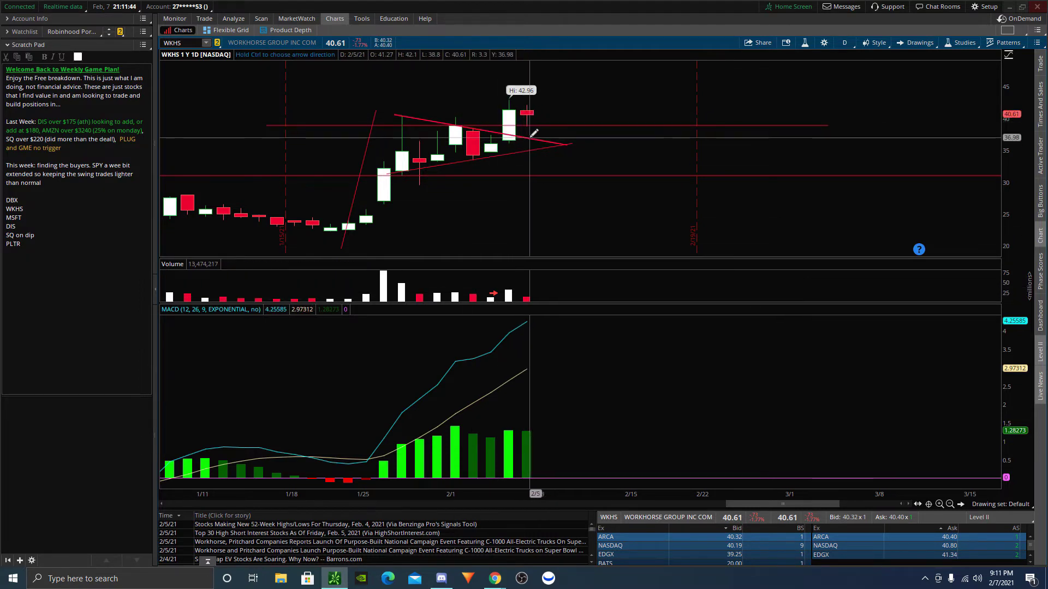
click(571, 108)
- Start and cancel a price alert, check the WKHS option chain, and return to the chart
right_click(608, 108)
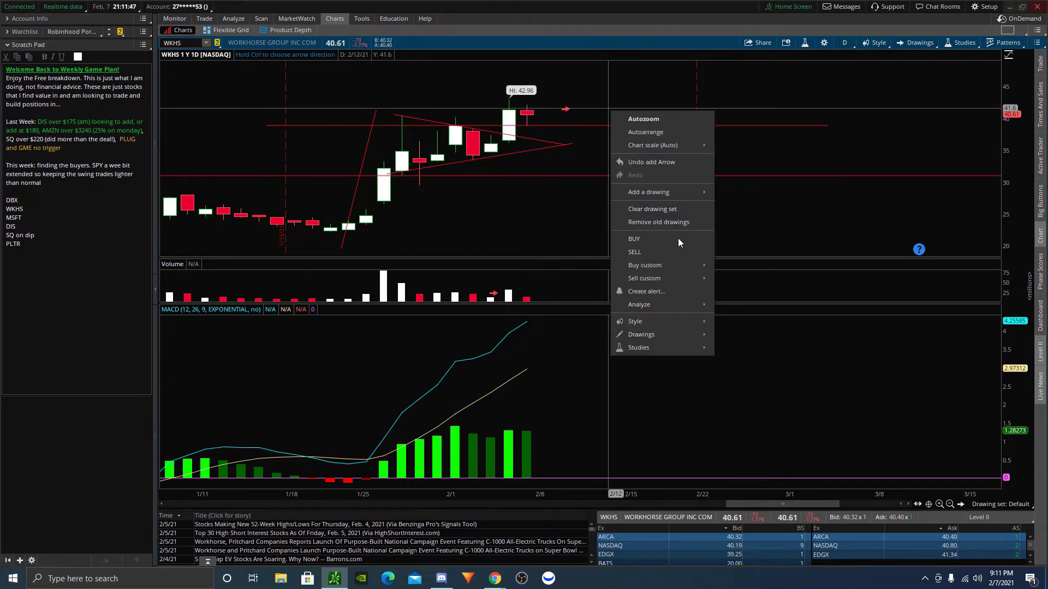
click(646, 291)
click(639, 429)
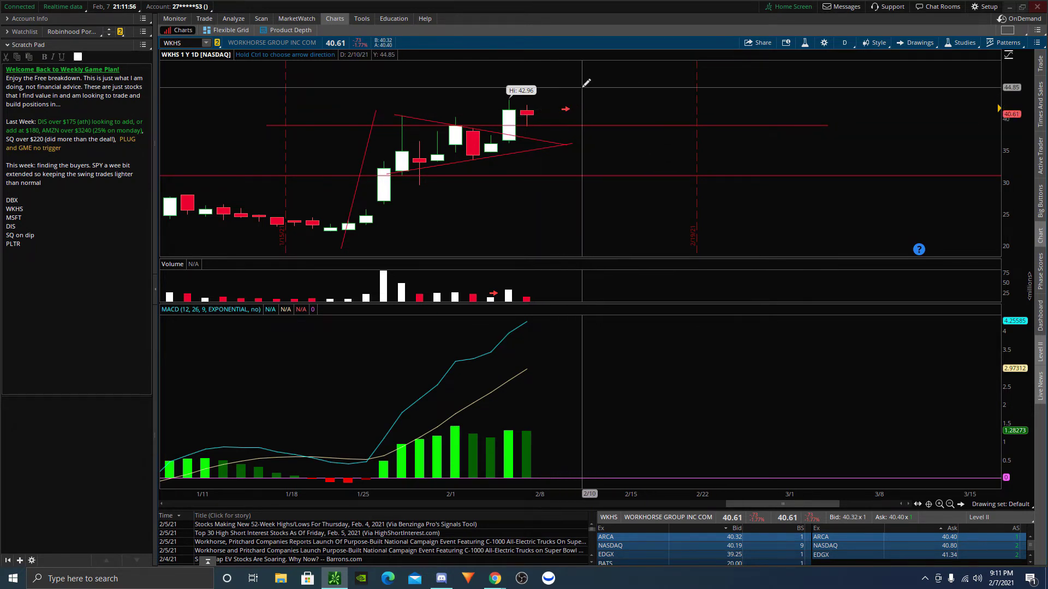
mouse_move(271, 22)
click(209, 21)
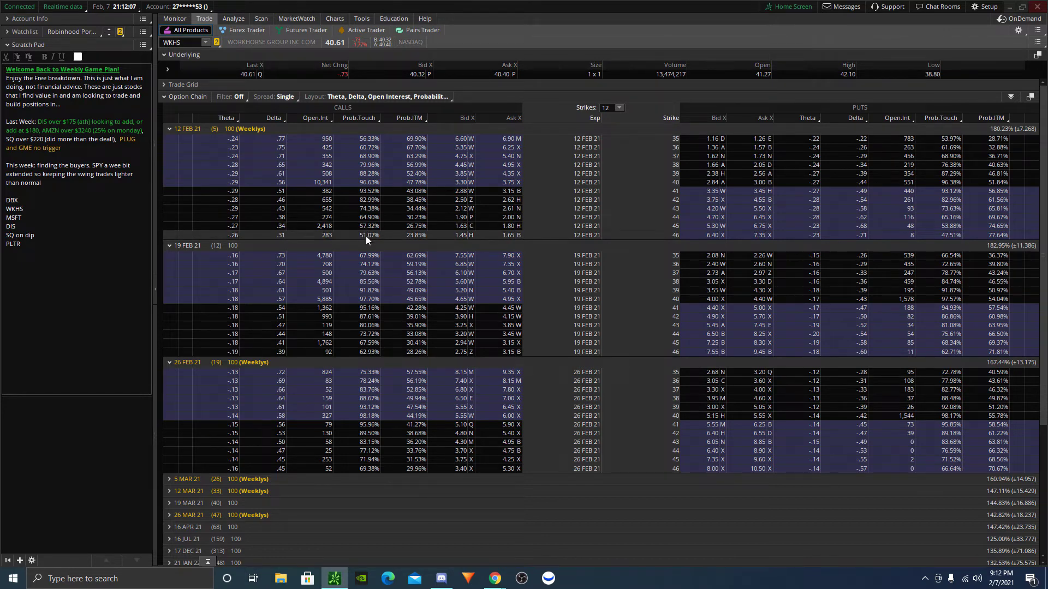
click(335, 18)
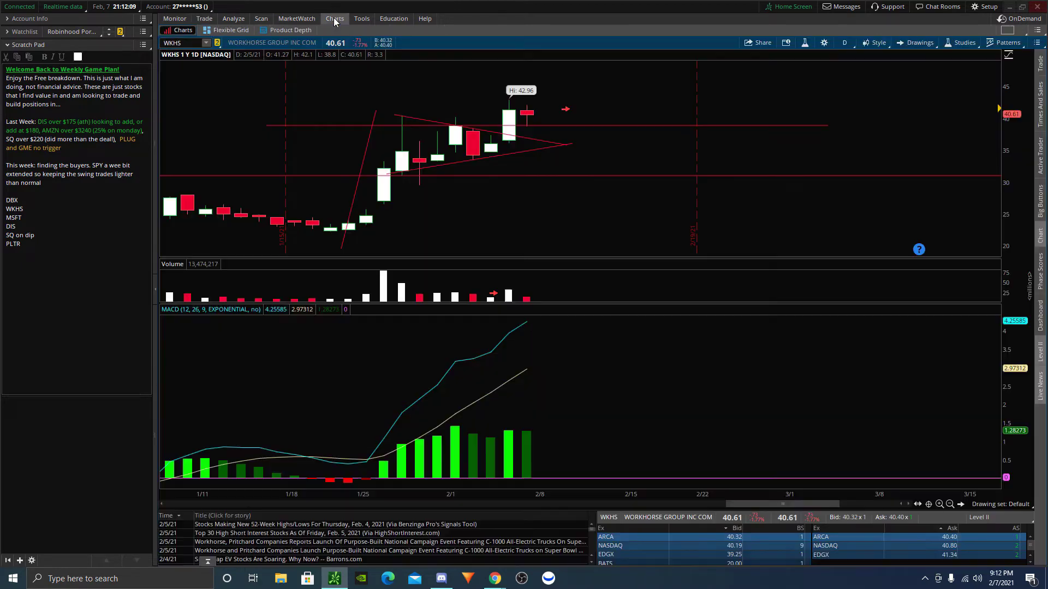
- Load MSFT, review its option chain, and return to the MSFT daily chart
text(MSFT)
key(Return)
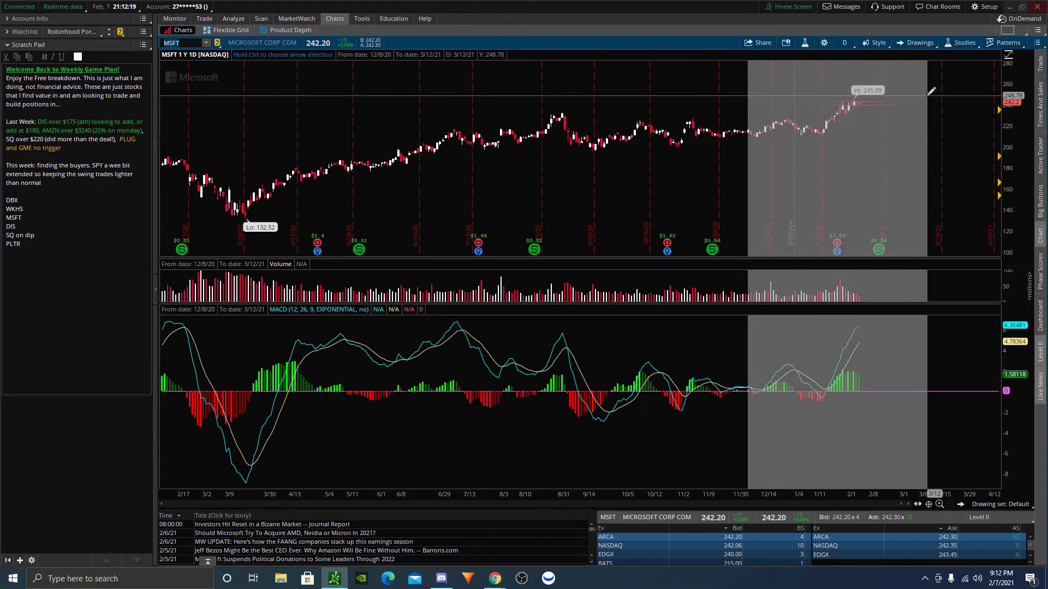
mouse_move(581, 238)
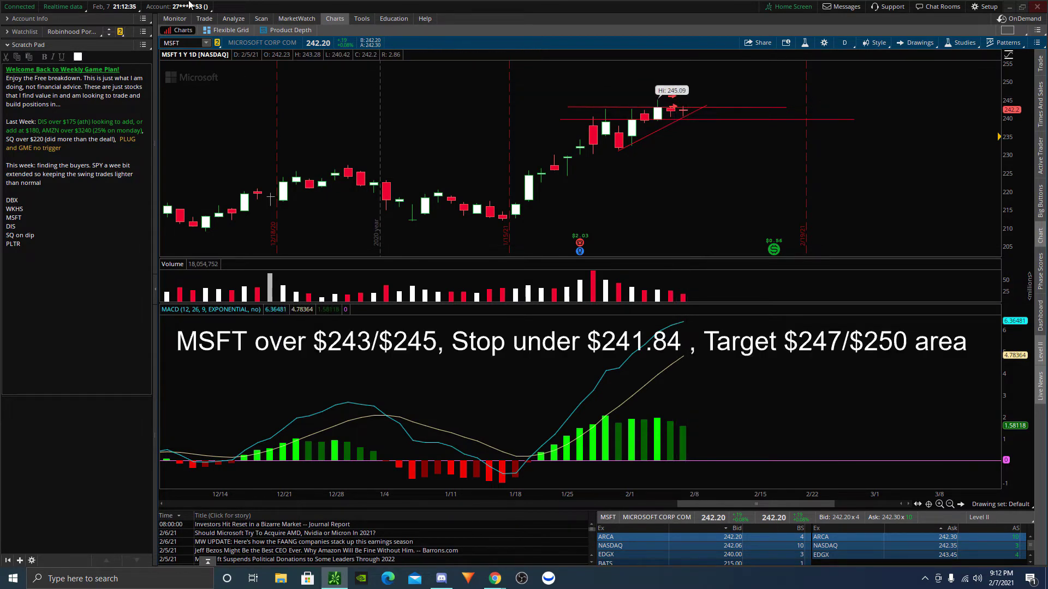
click(204, 18)
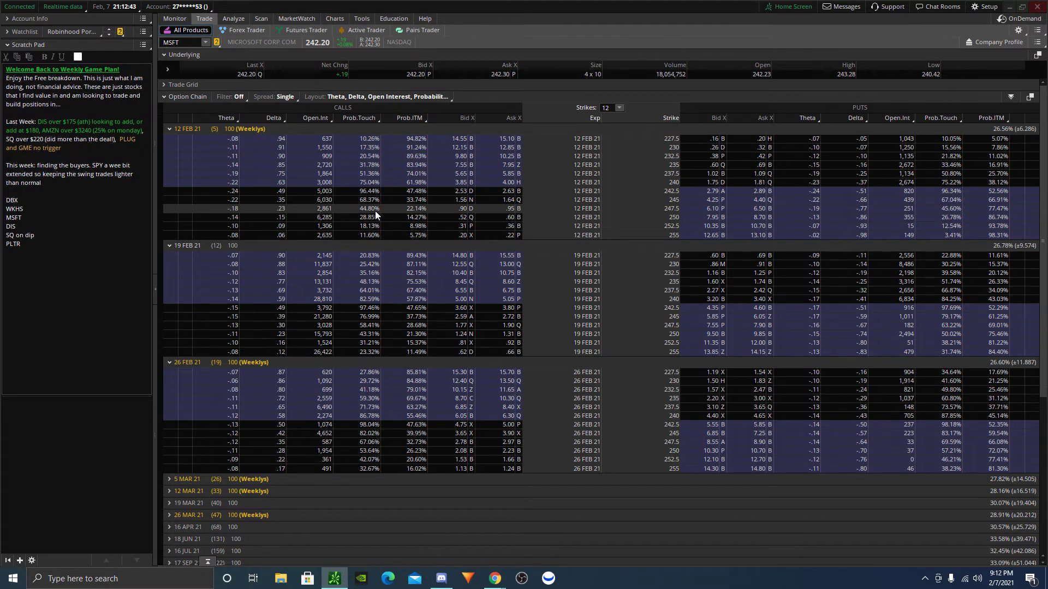
click(334, 18)
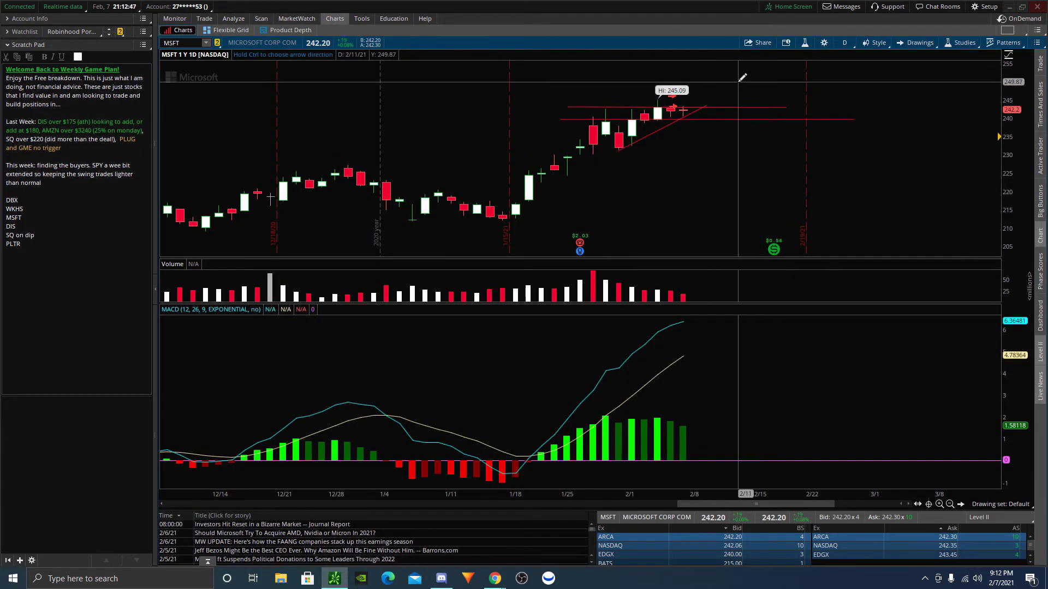
scroll(734, 82, up, 3)
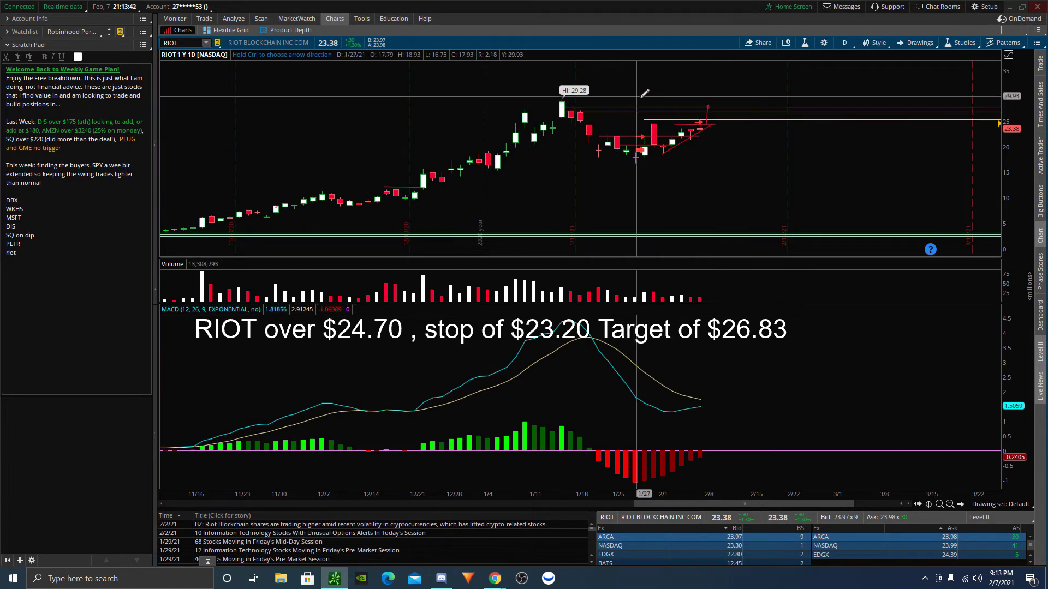
- Review the RIOT option chain and return to the RIOT daily chart
click(204, 18)
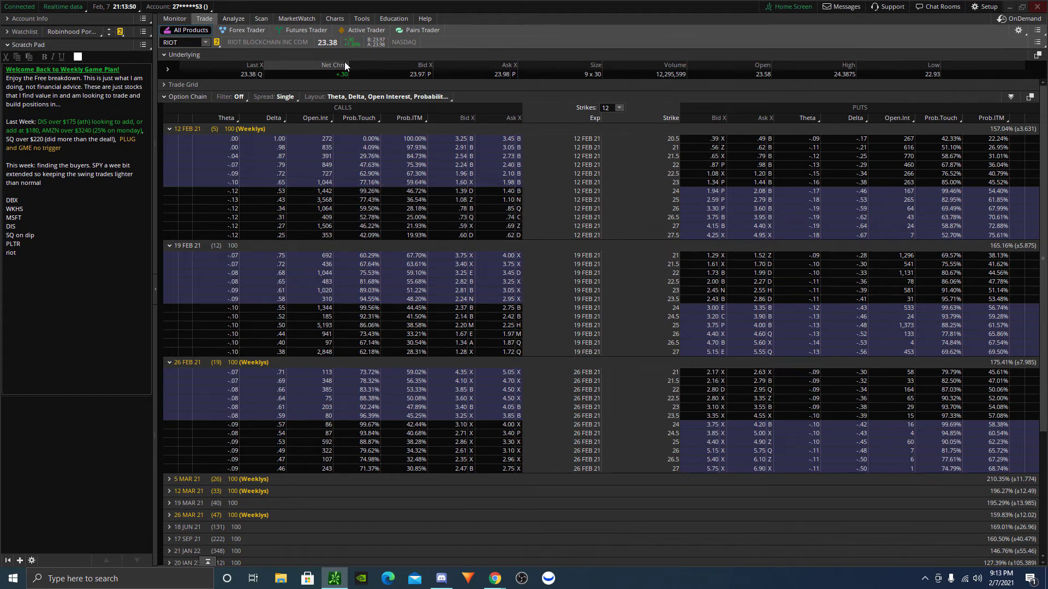
click(335, 19)
scroll(775, 89, up, 2)
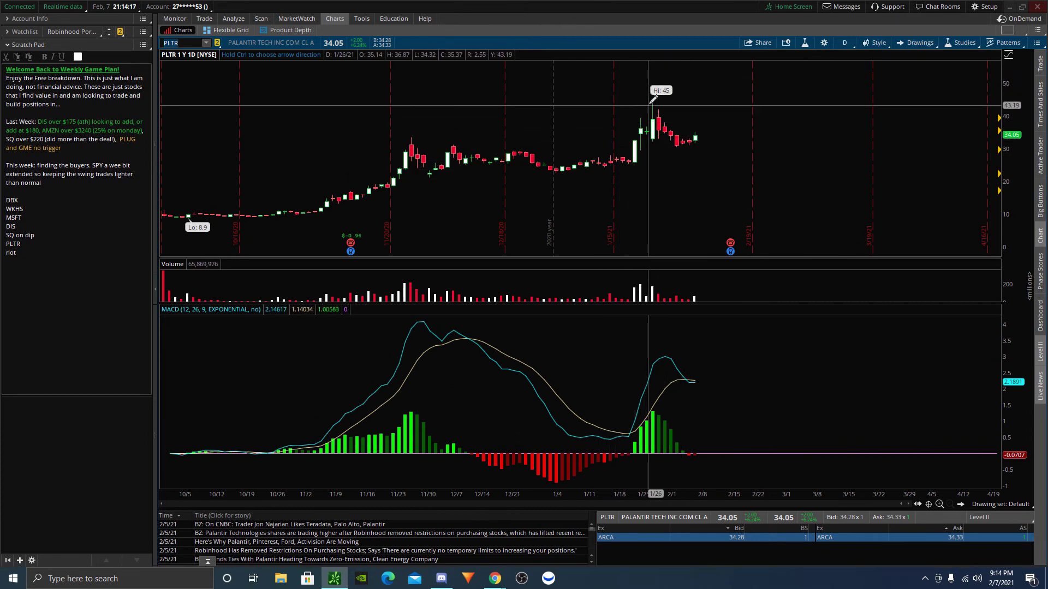
- Place a green price level near 31 and zoom PLTR into late January through March
click(961, 505)
click(988, 329)
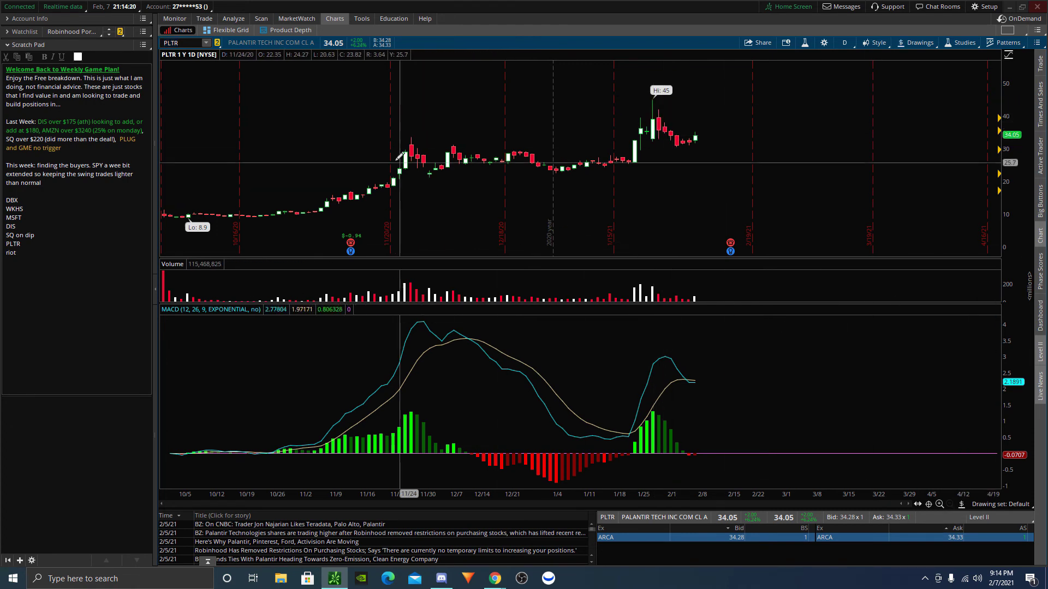
click(369, 145)
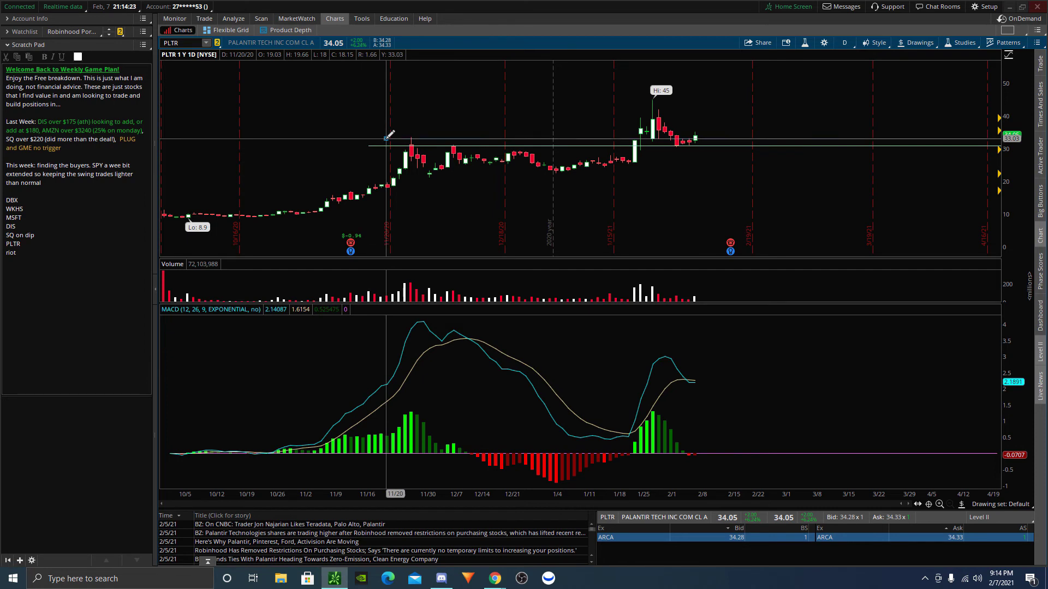
drag(807, 145, 585, 145)
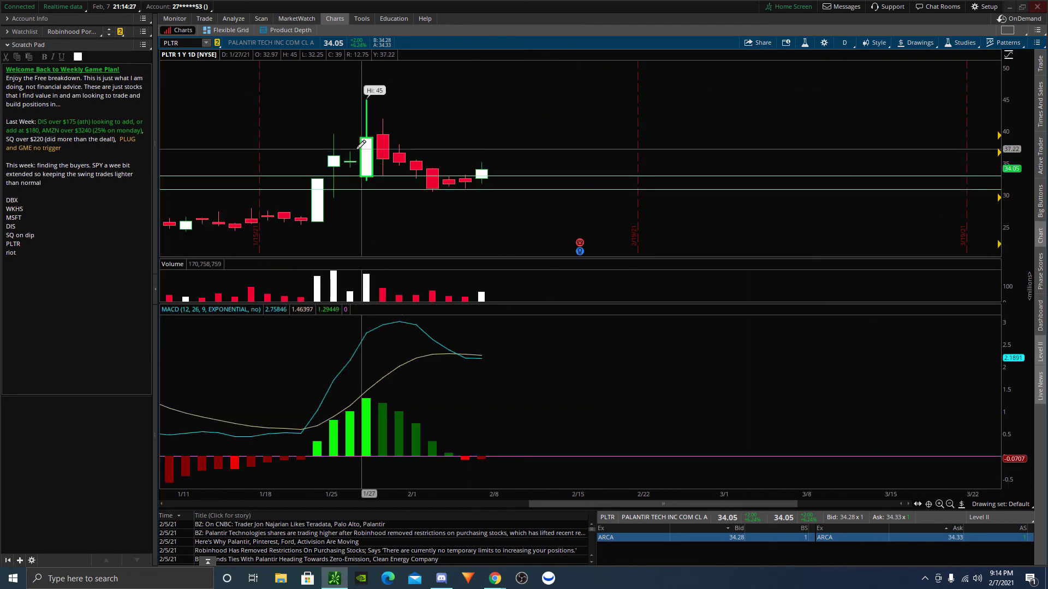
- Add price levels at 36.7 and 39.1, arrow the 2/5 volume bar, and enlarge the price pane
click(331, 152)
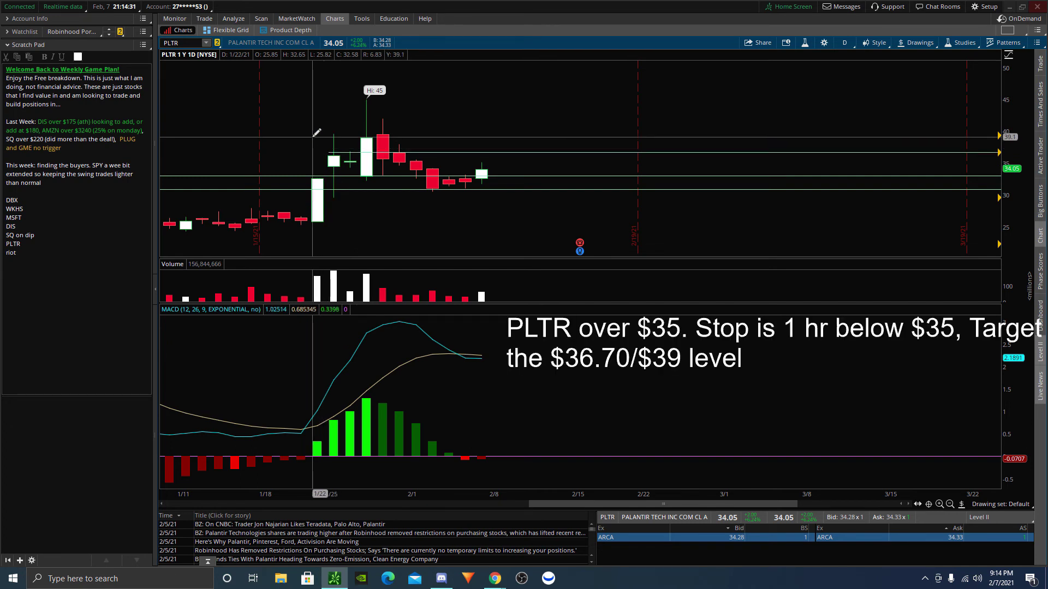
click(314, 137)
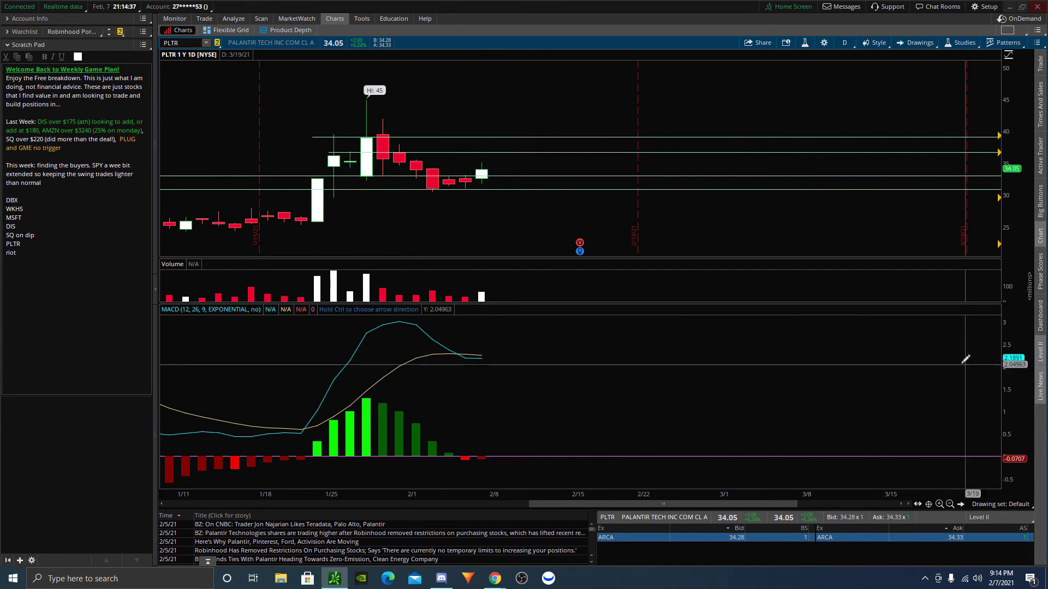
click(473, 294)
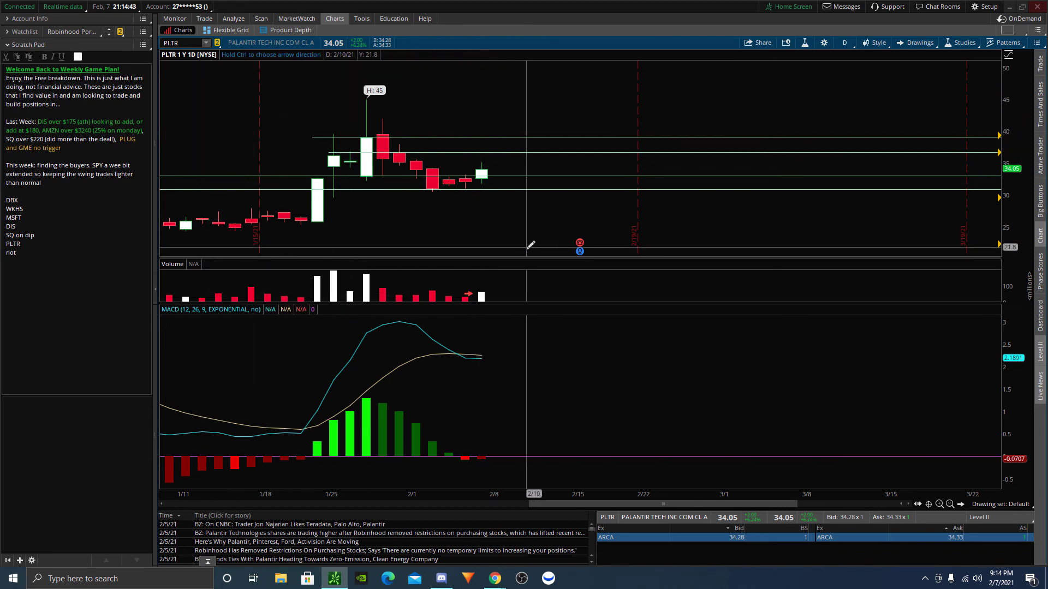
drag(526, 257, 529, 398)
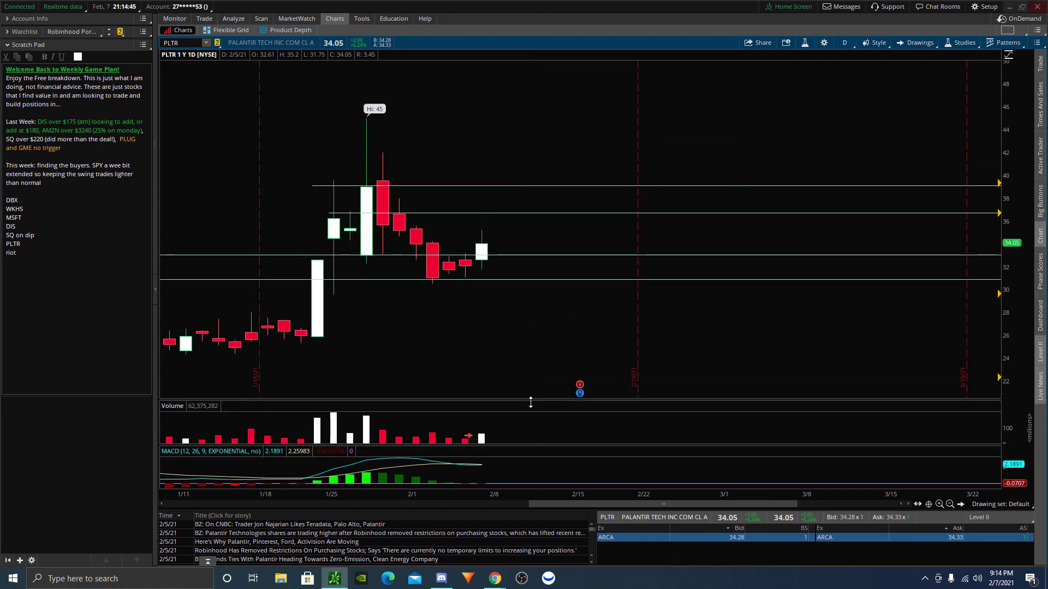